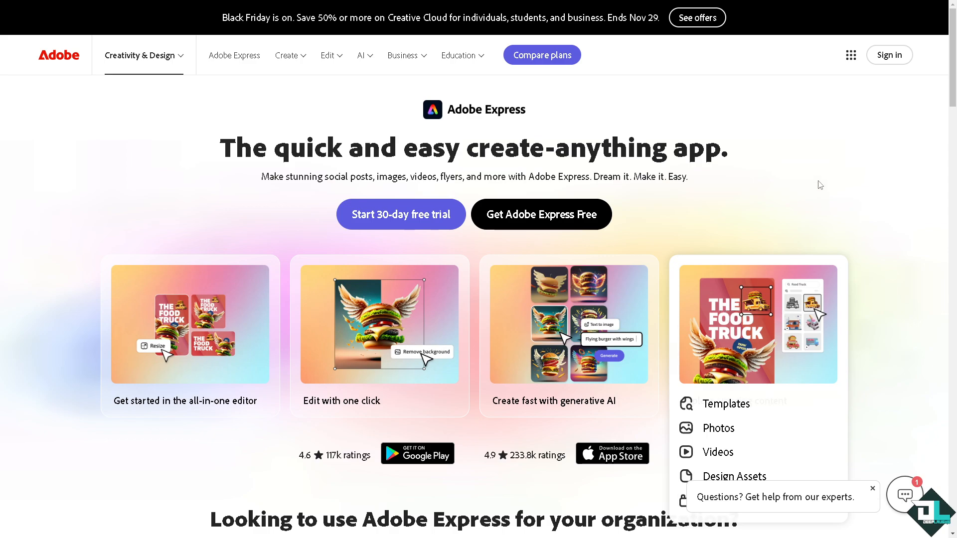
Choose the free version of the app and go to new account creation, expanding the sign-in provider list on the way.
click(541, 214)
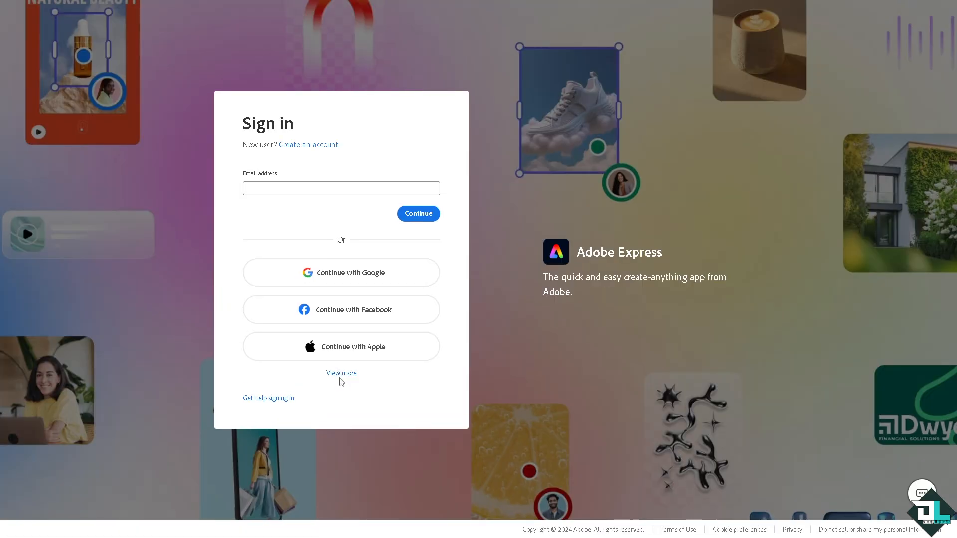
click(343, 374)
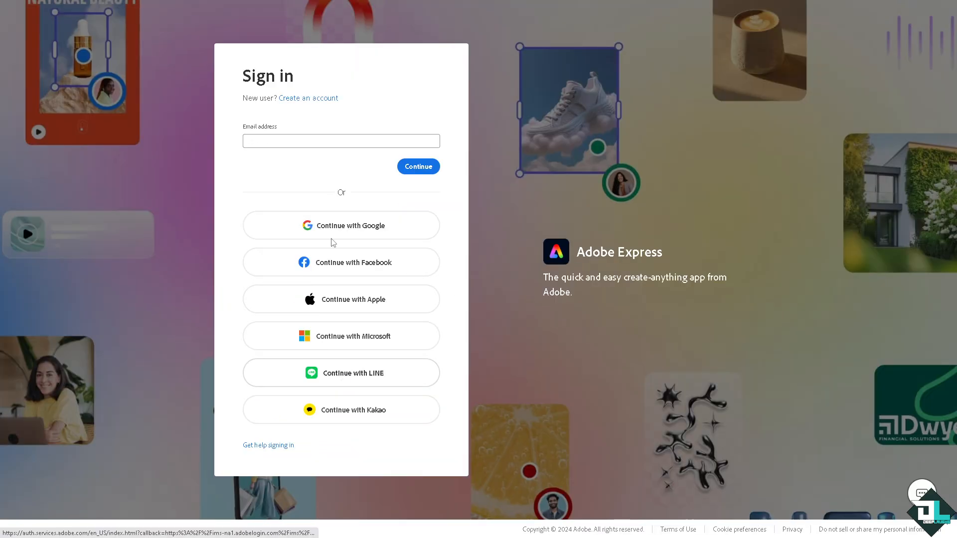
click(314, 102)
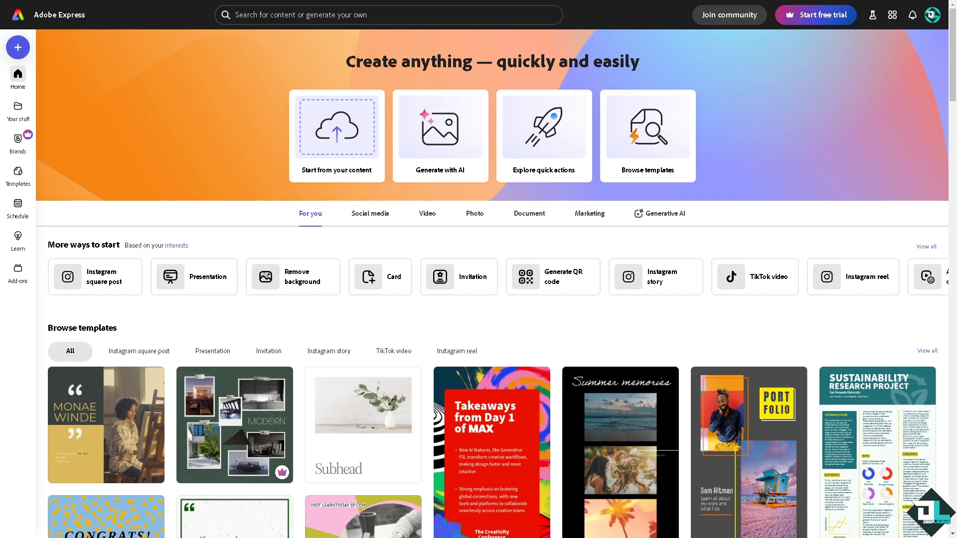
Shrink the full-page thumbnail image into the page's upper-left corner and fit the recently used chihuahua video beneath it at the same width.
mouse_move(21, 182)
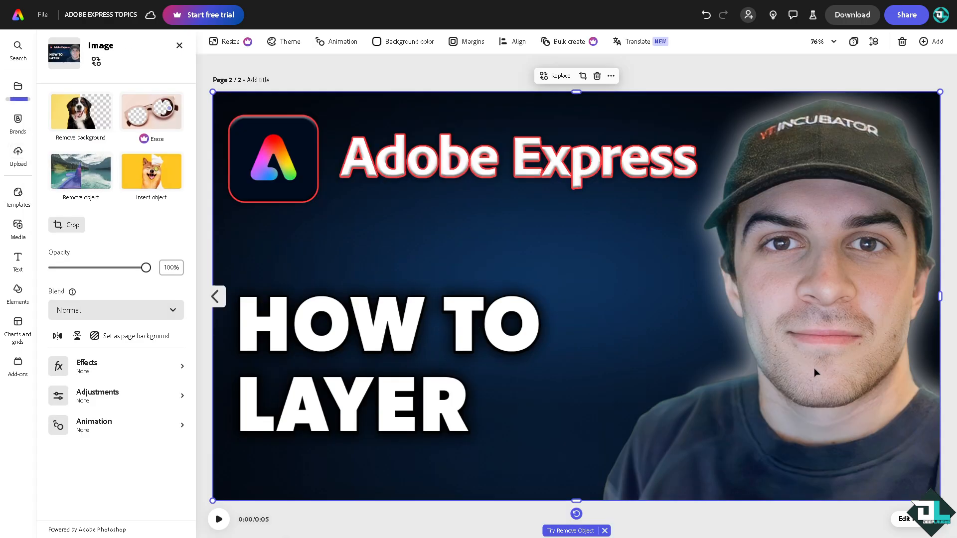
drag(940, 500, 603, 311)
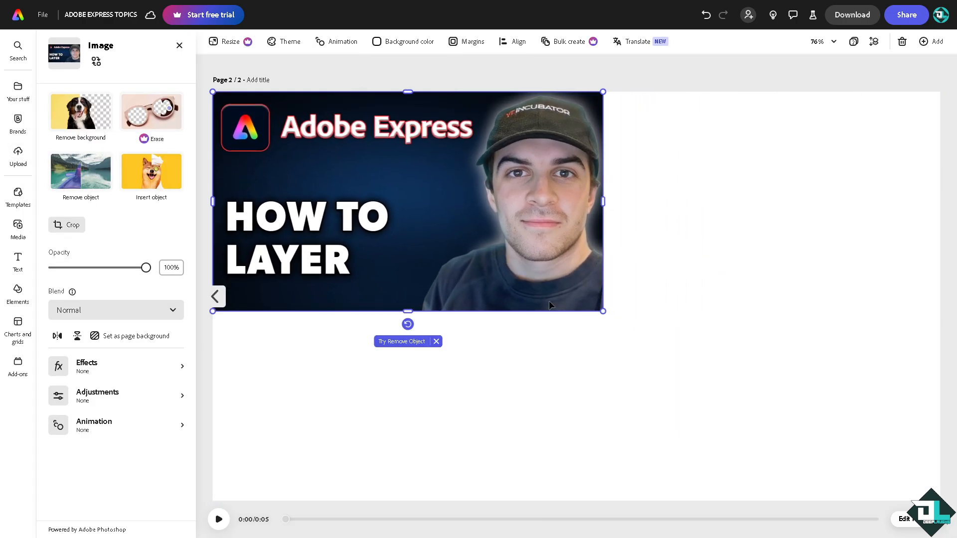
click(20, 224)
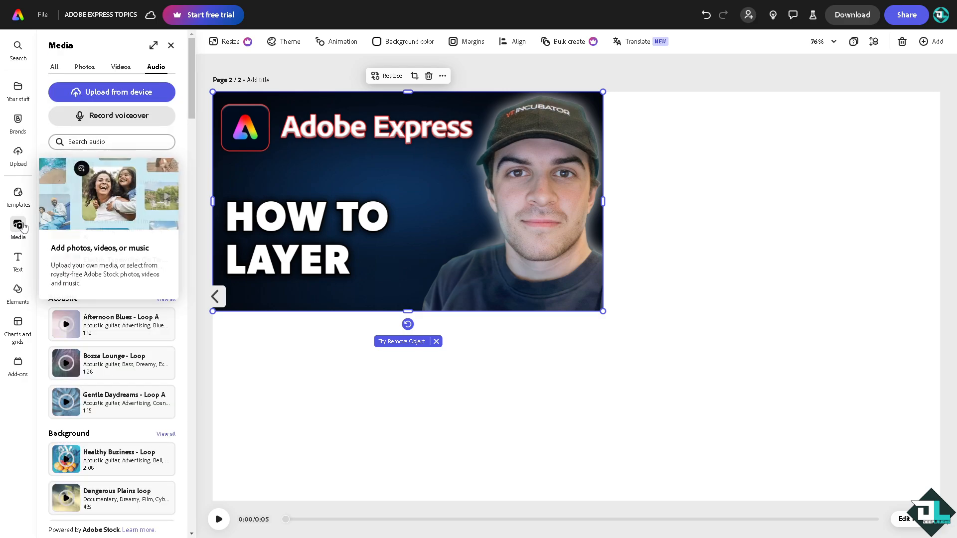
click(121, 69)
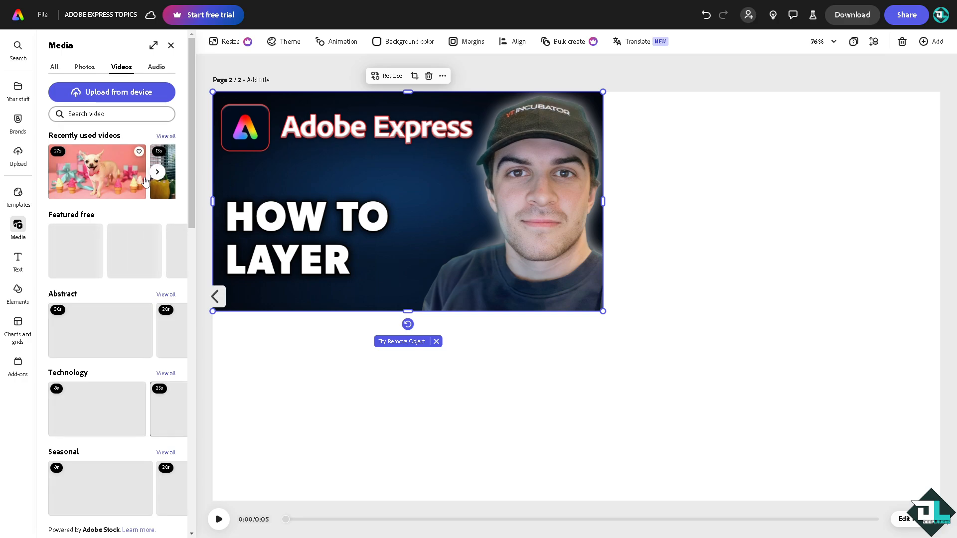
click(162, 149)
drag(299, 144, 303, 356)
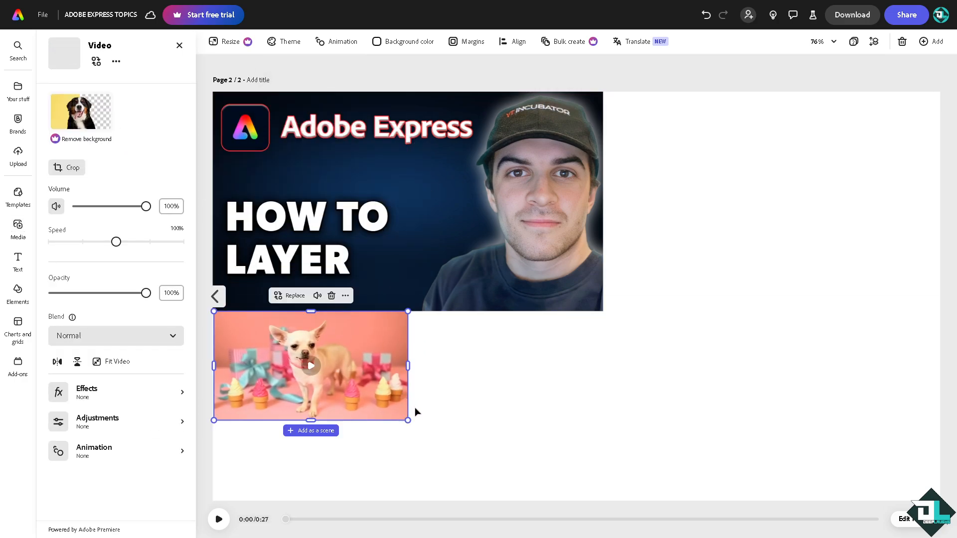
drag(408, 421, 638, 468)
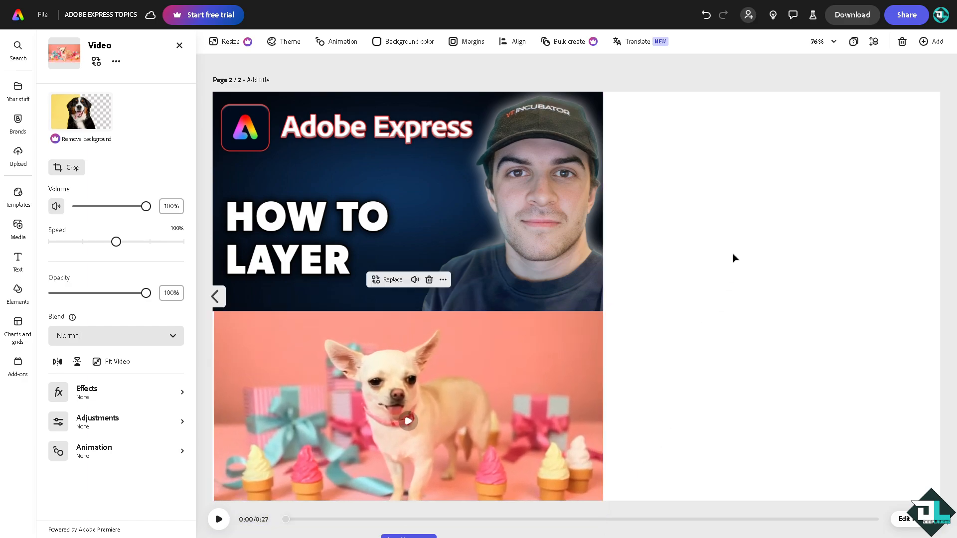
Add the featured free video of the couple in hoodies beside the thumbnail and enlarge it to the full page height.
click(18, 225)
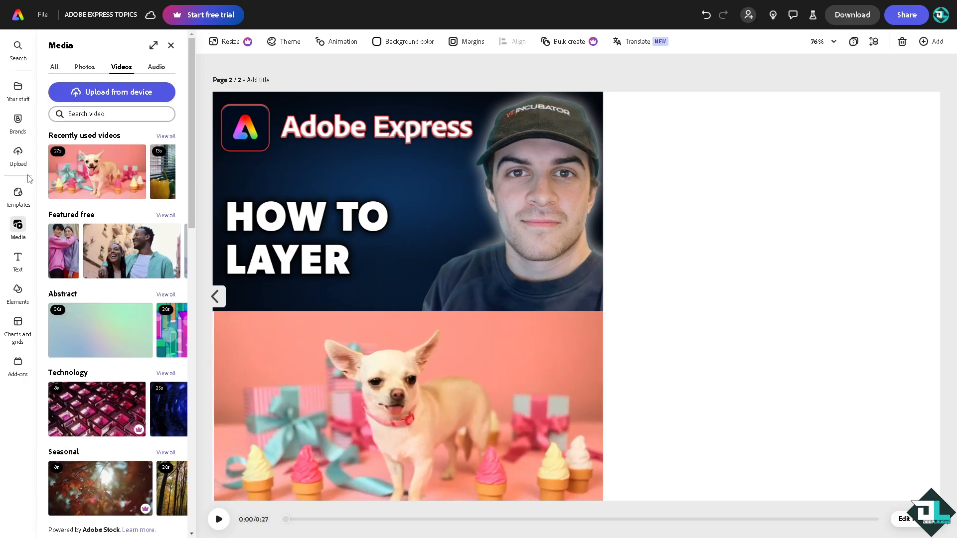
click(64, 251)
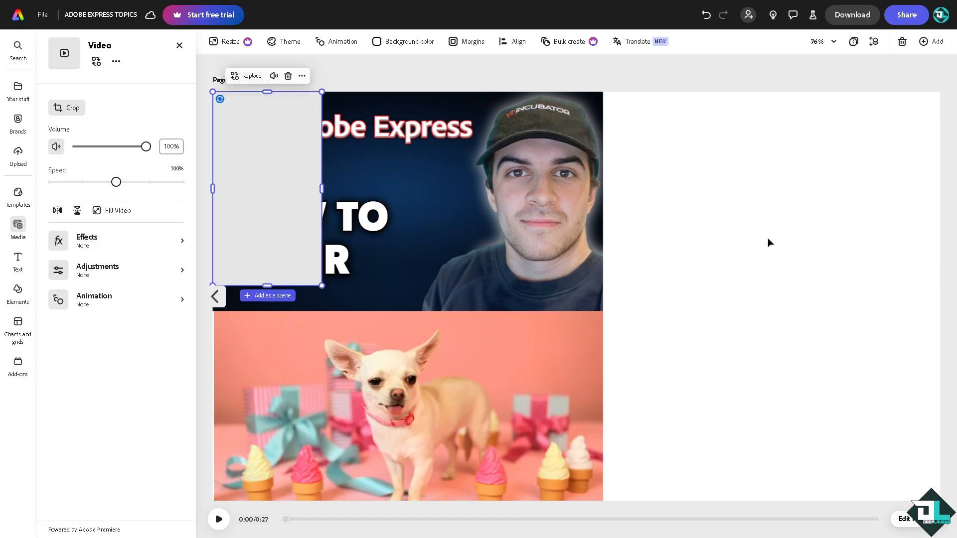
drag(287, 140, 677, 140)
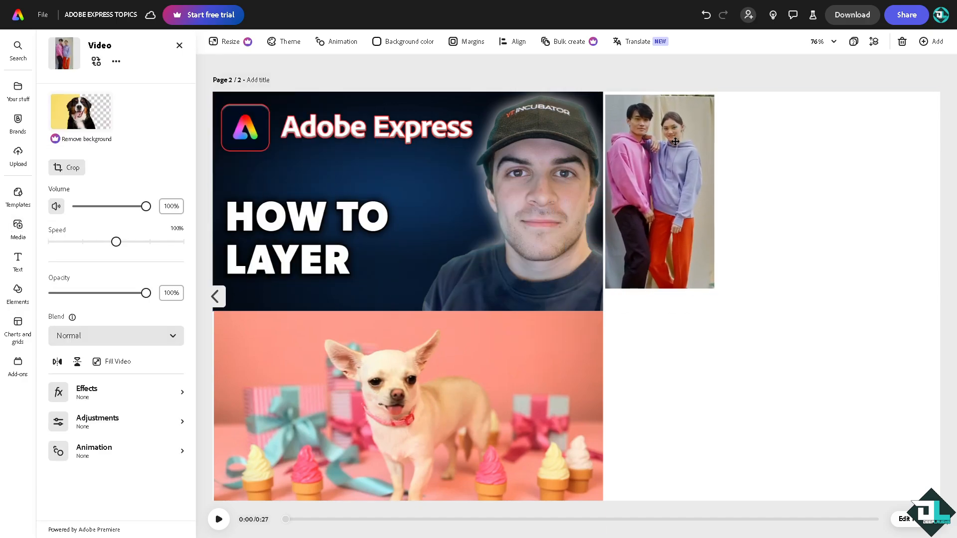
drag(712, 286, 820, 510)
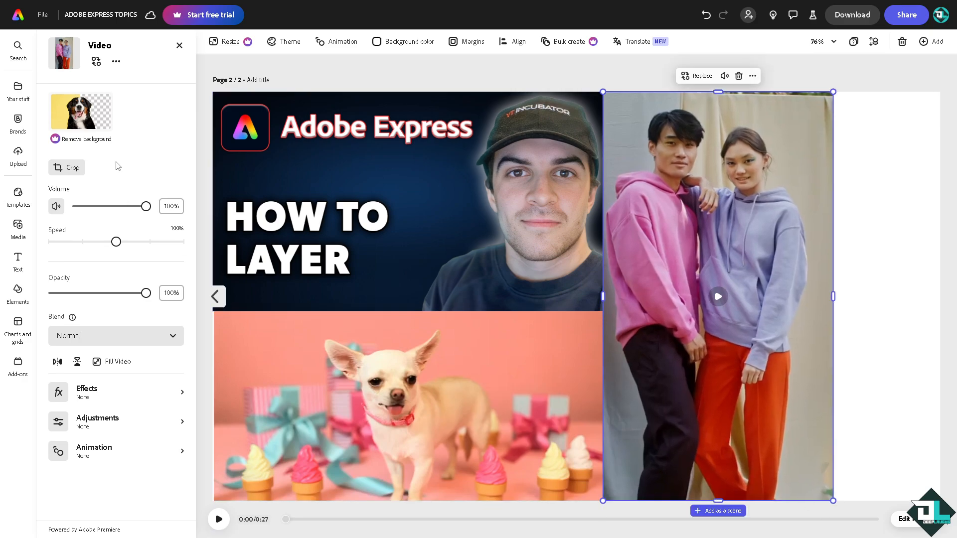
Browse the elements library's design assets and show the full Frames collection.
click(22, 297)
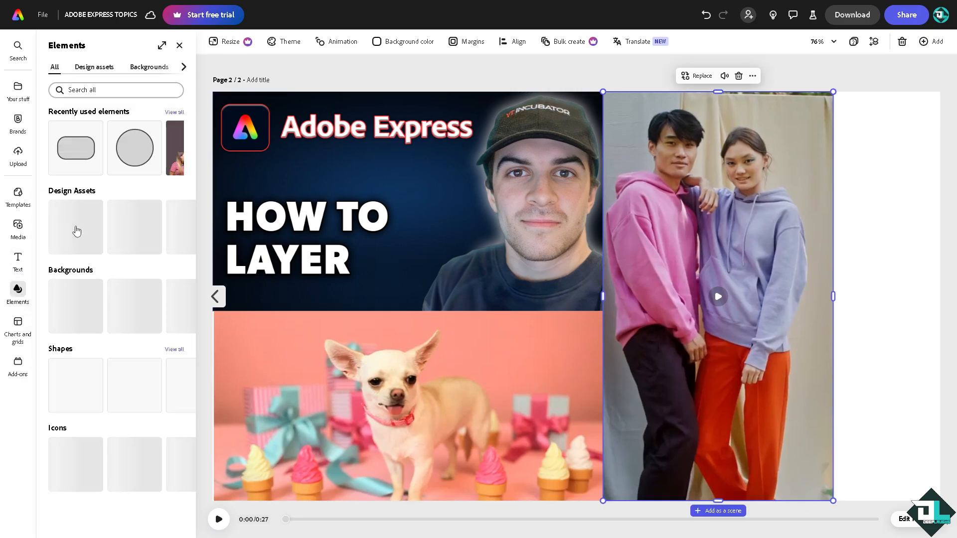
click(174, 113)
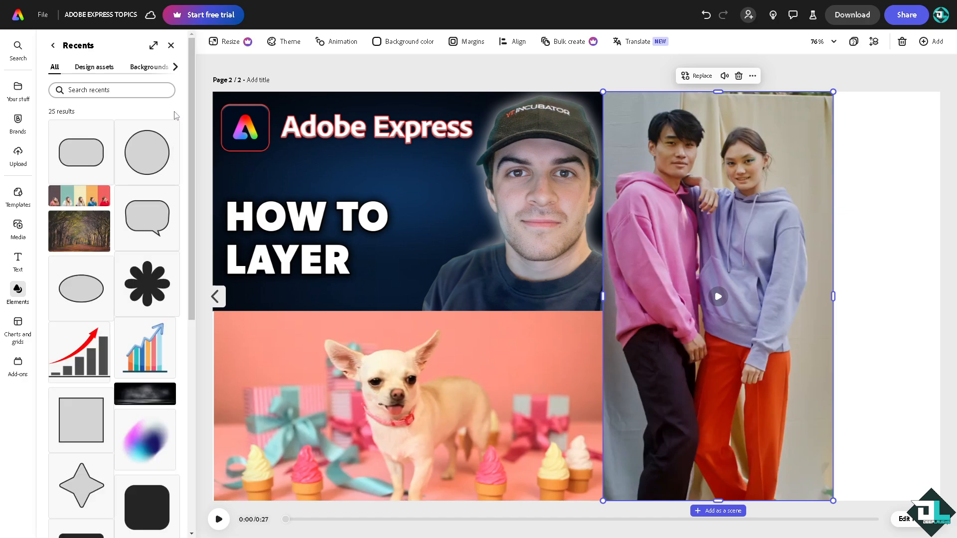
click(105, 69)
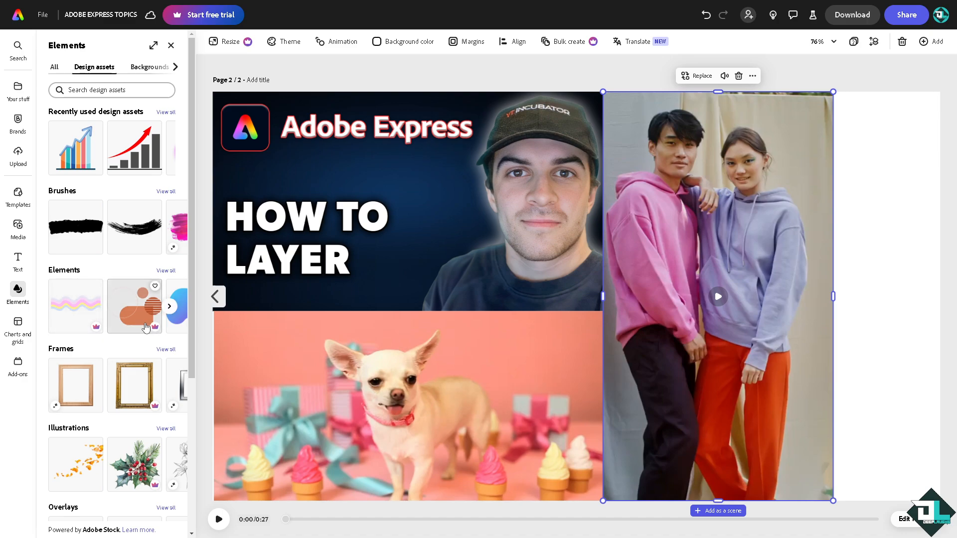
scroll(146, 327, down, 5)
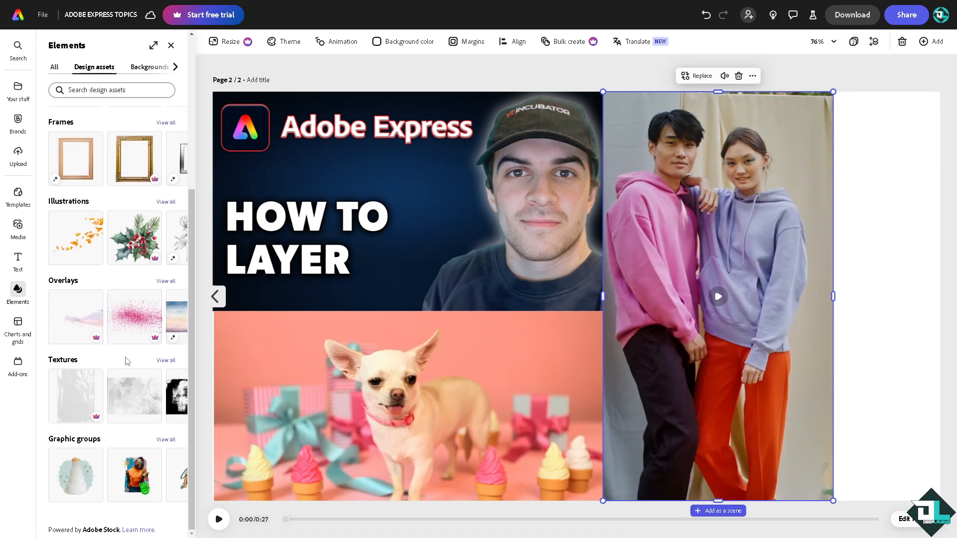
click(167, 123)
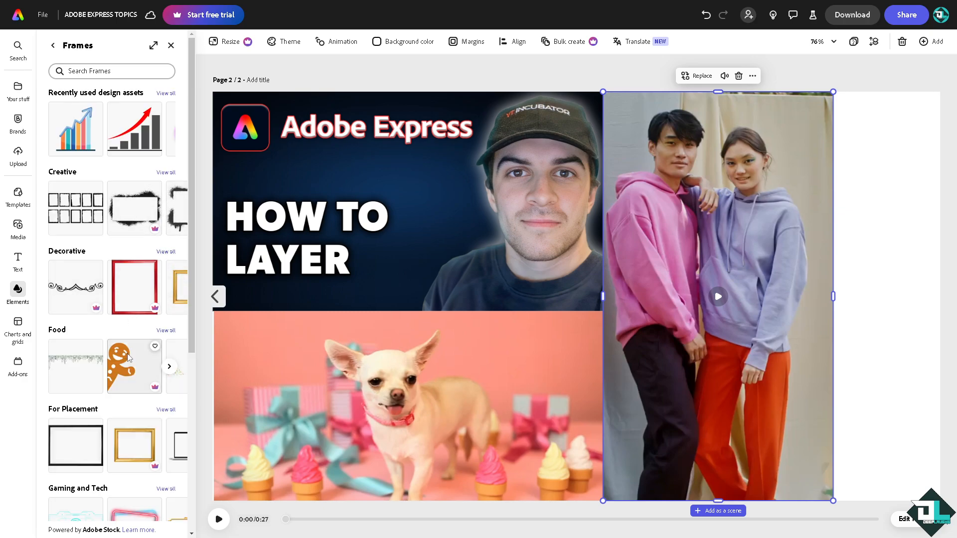
Try to place the black For Placement frame over the couple video and stretch it to fit.
scroll(169, 254, down, 2)
click(76, 346)
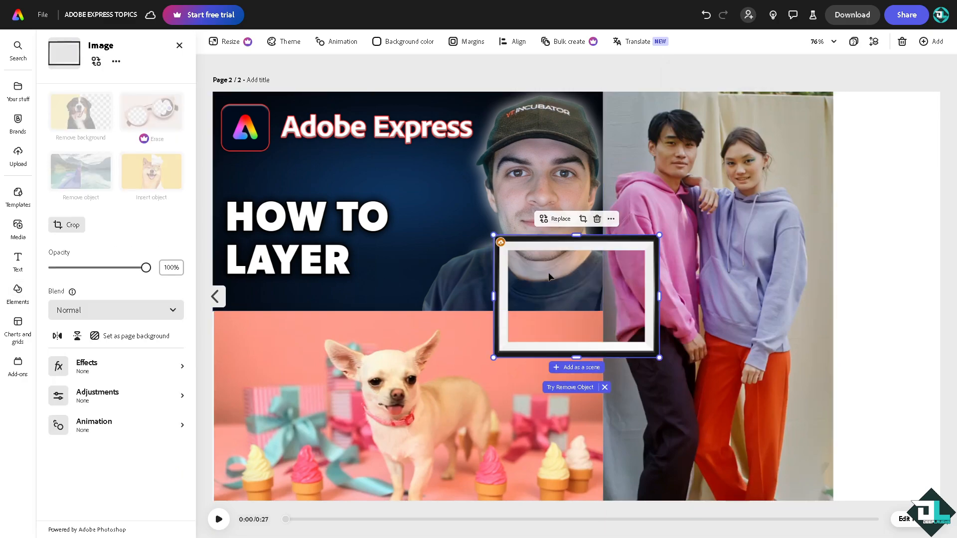
drag(570, 252, 683, 108)
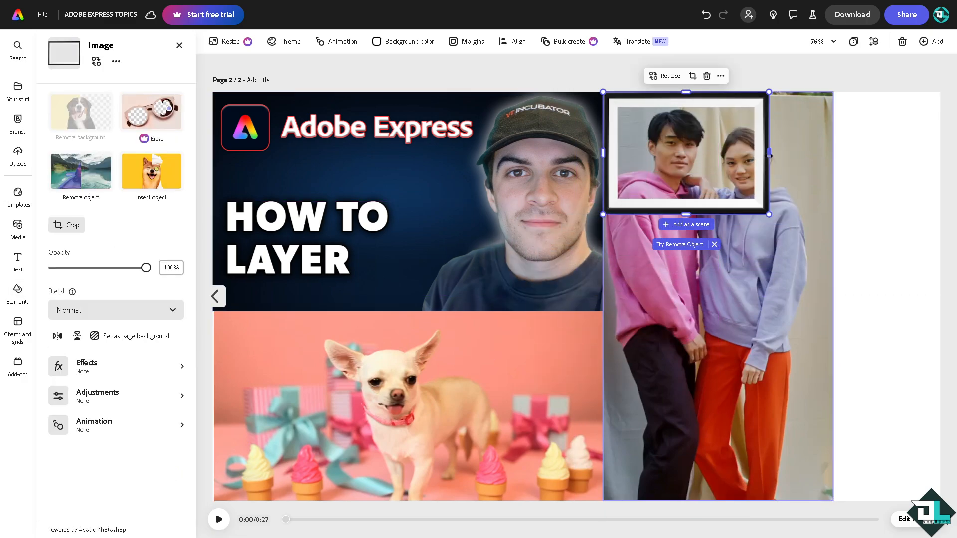
drag(769, 156, 825, 156)
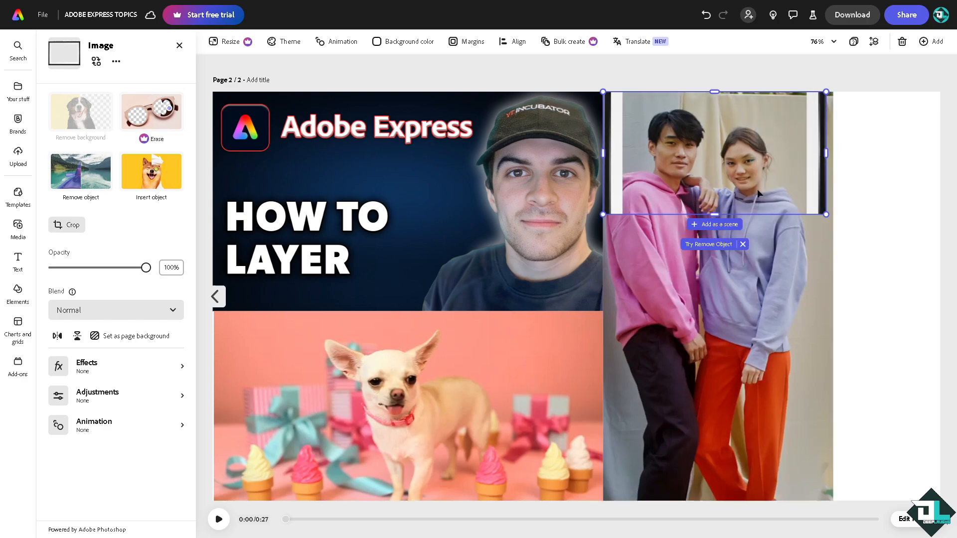
drag(714, 215, 743, 227)
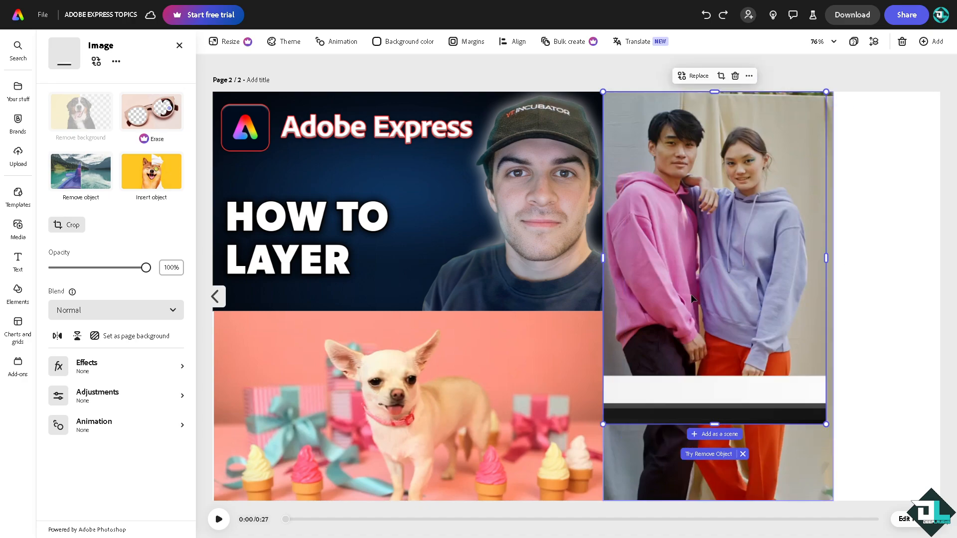
key(ctrl+z)
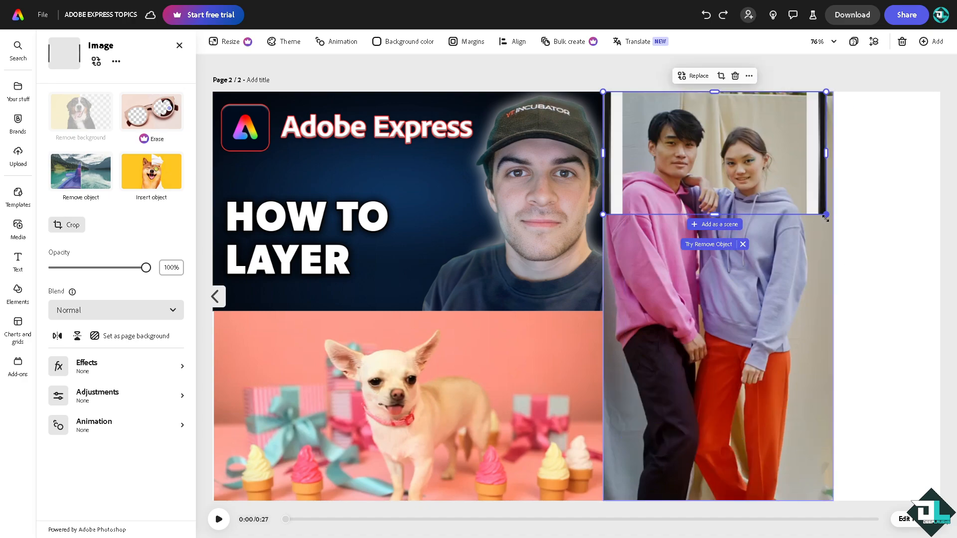
drag(825, 218, 870, 239)
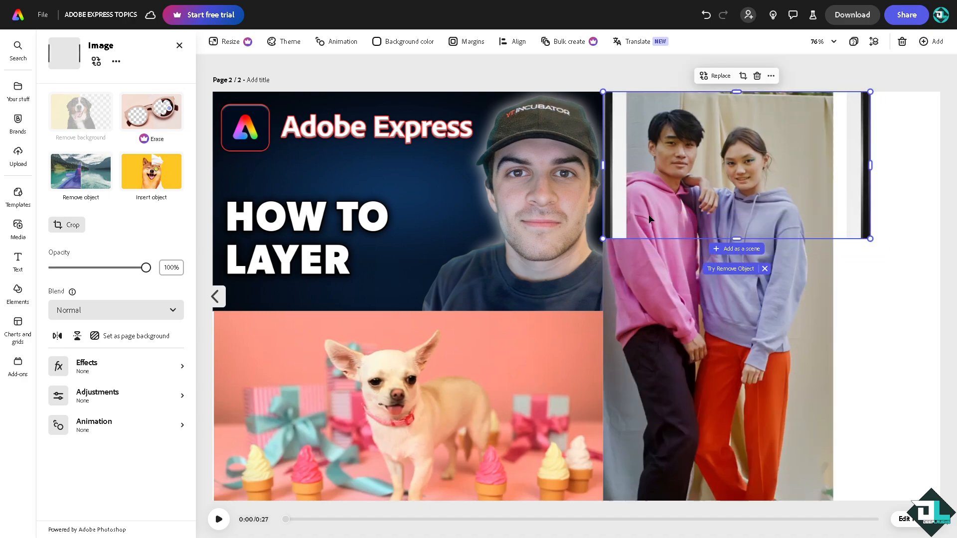
Add the red and blue neon frame from Gaming and Tech and enlarge it over the upper part of the couple video.
click(228, 280)
scroll(117, 299, down, 3)
click(134, 274)
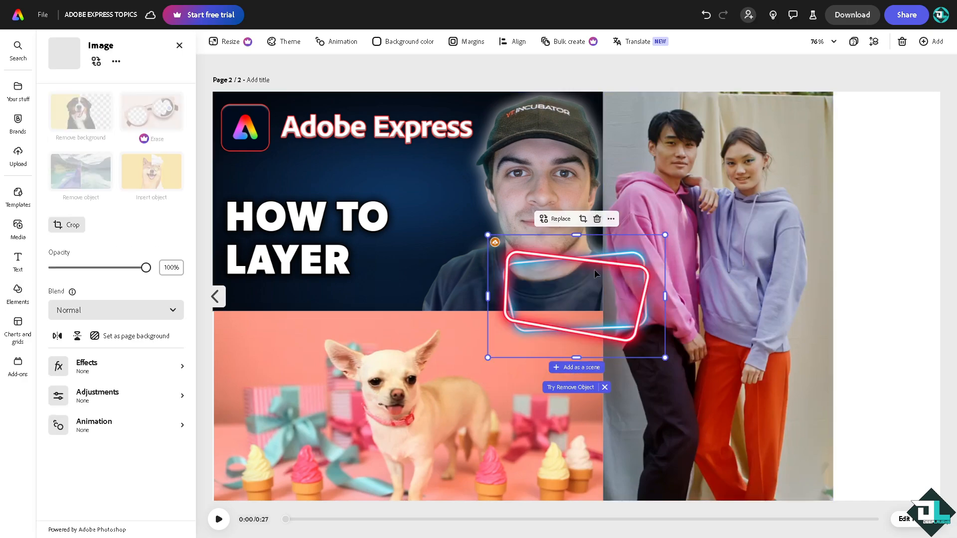
drag(594, 269, 732, 219)
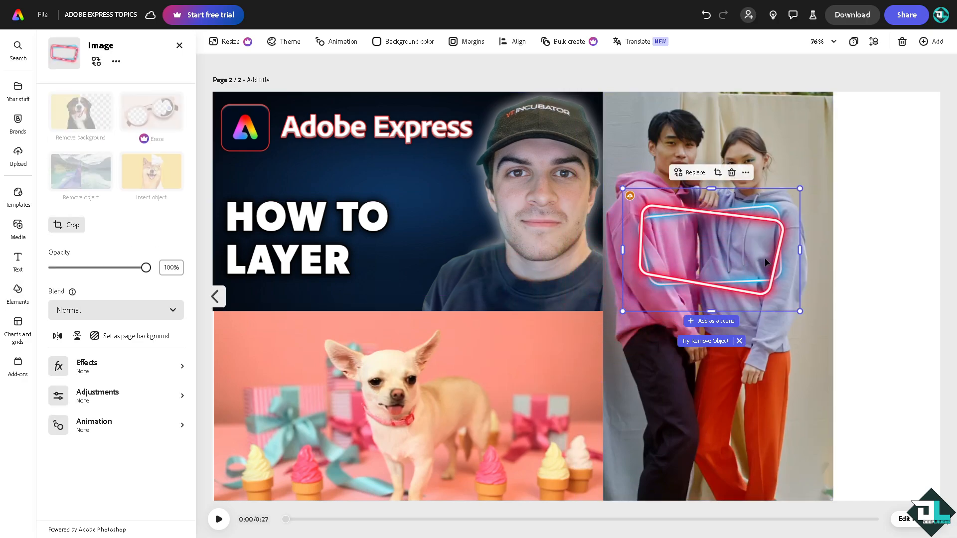
drag(765, 258, 732, 161)
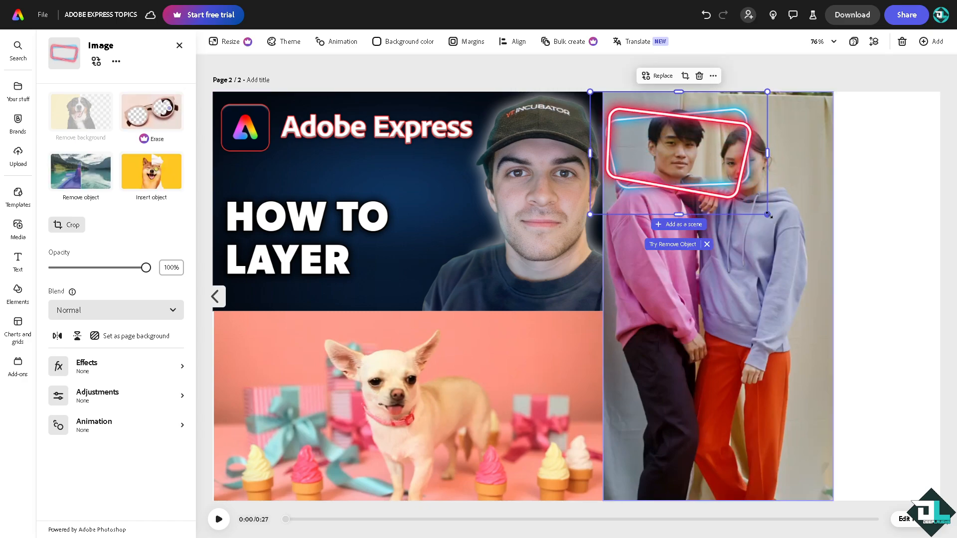
drag(768, 214, 925, 404)
drag(843, 328, 811, 308)
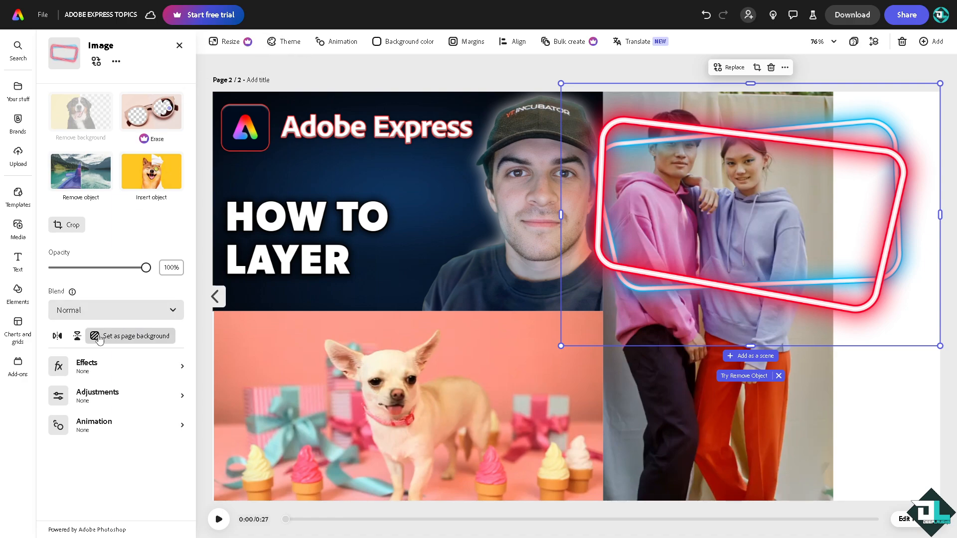
Mirror and shrink the neon frame, positioning it around the couple's heads and shoulders within the video's width.
click(122, 396)
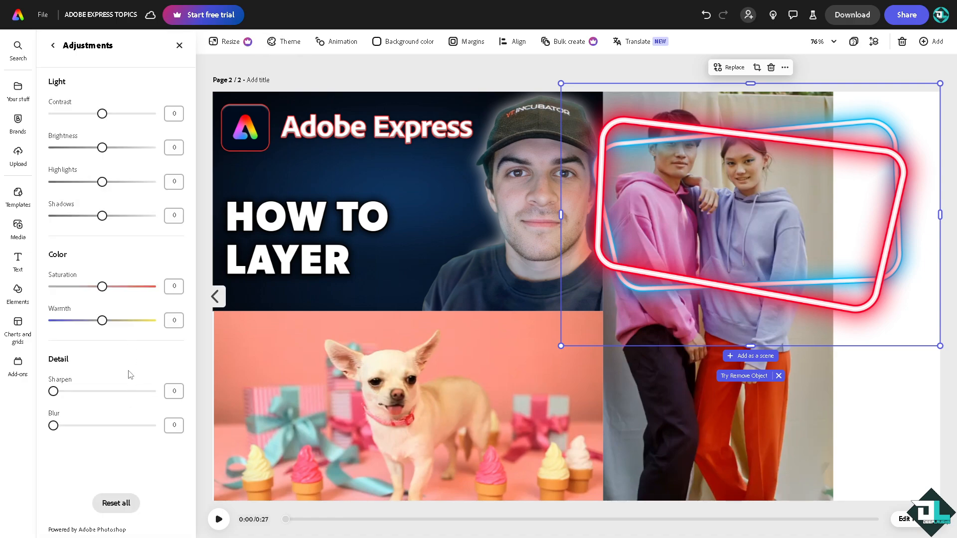
click(179, 45)
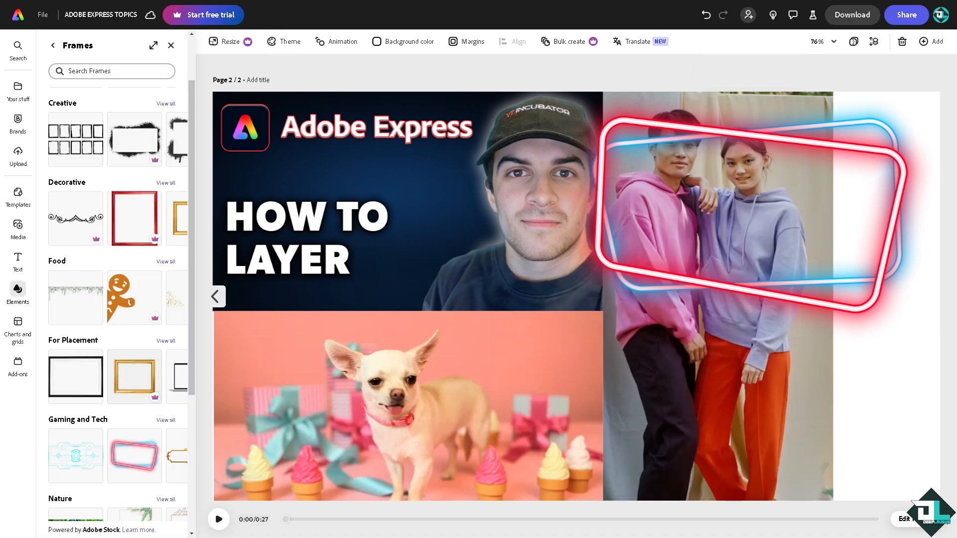
click(717, 261)
drag(717, 261, 722, 230)
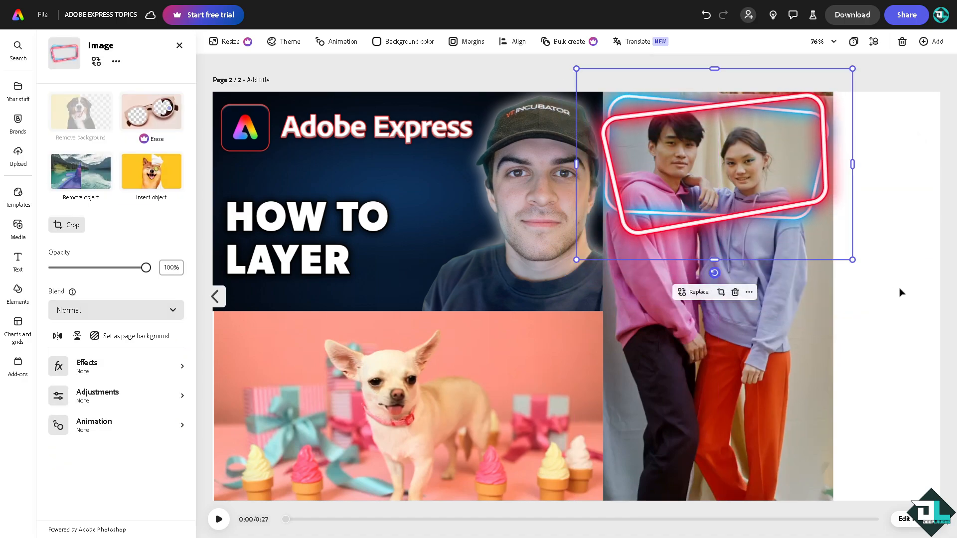
click(197, 291)
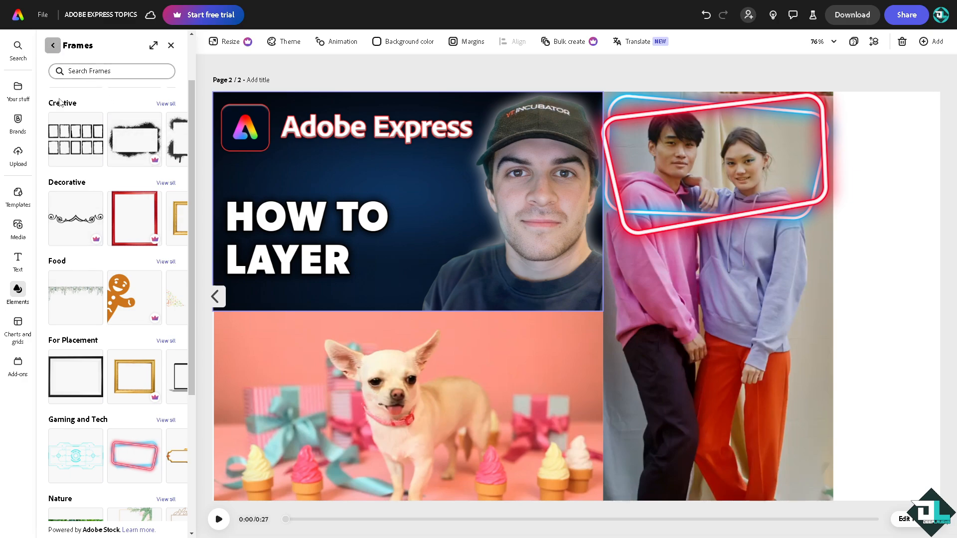
Apply the featured free rainbow gradient image as the page background.
click(52, 46)
click(144, 69)
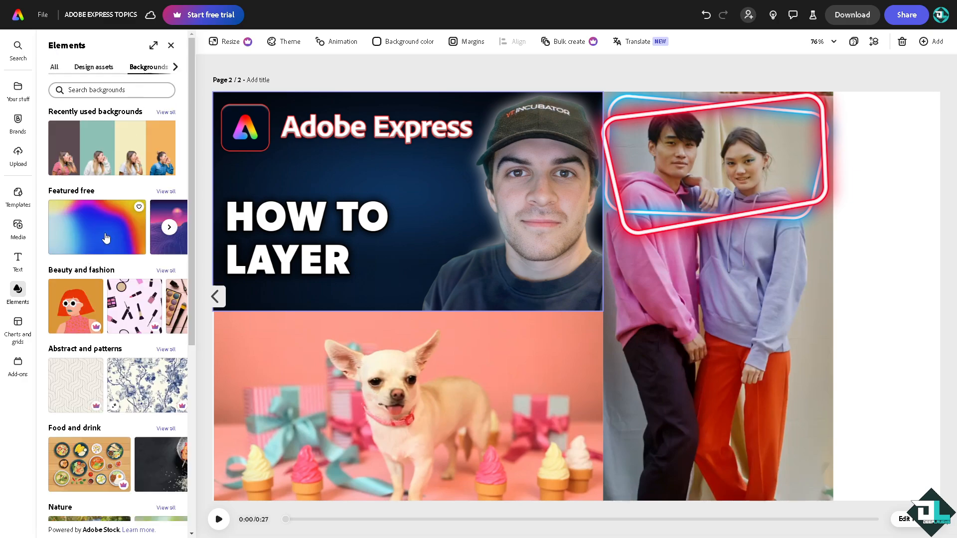
click(109, 235)
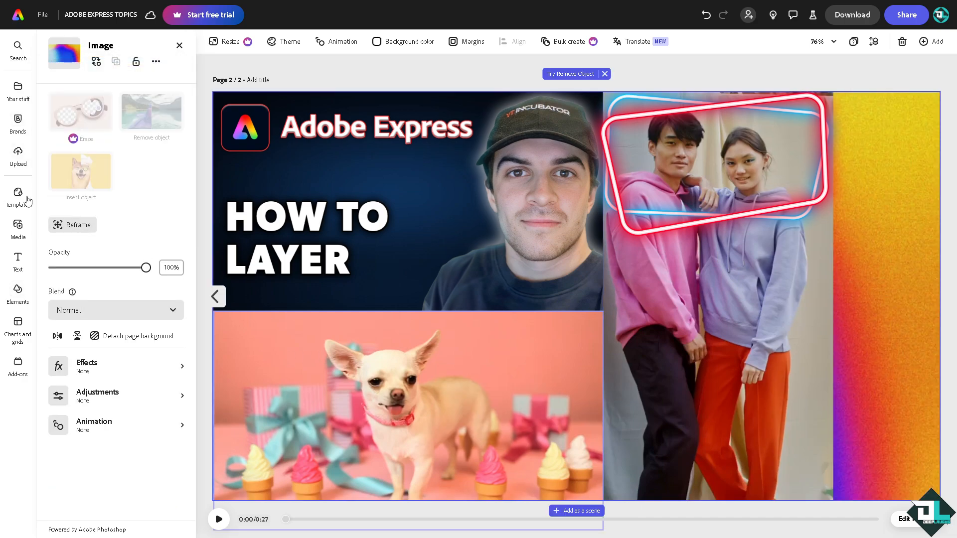
Add the text "How to Layer in Adobe Express" and place it across the lower part of the dog and couple videos.
click(18, 256)
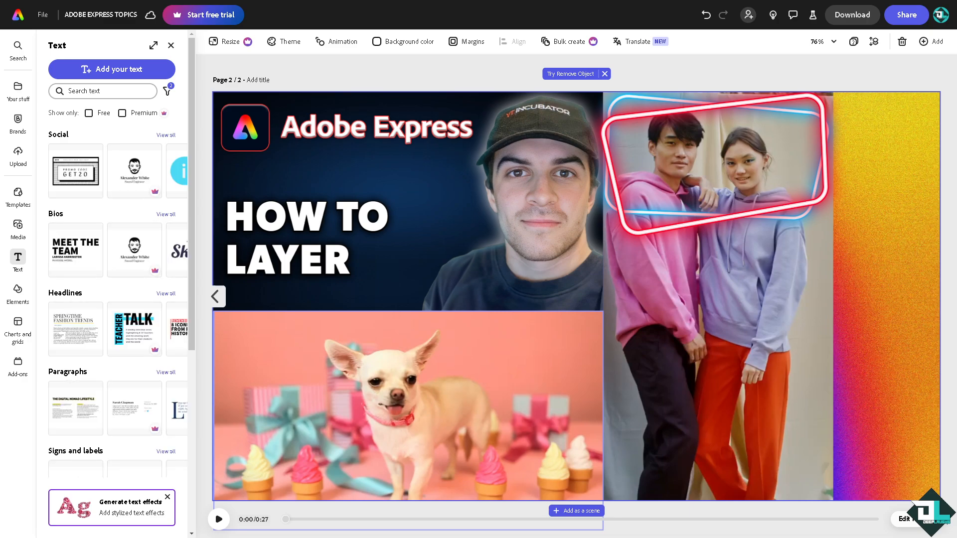
click(140, 70)
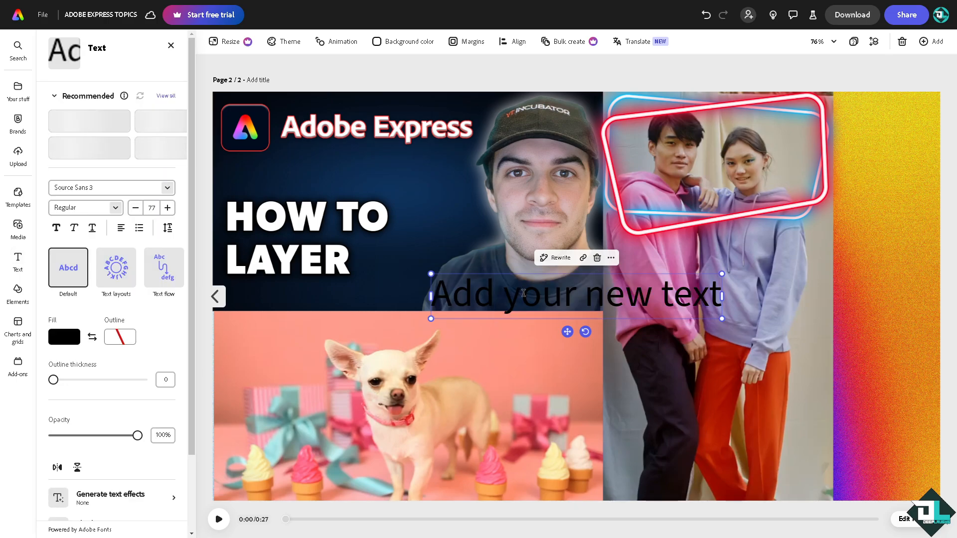
text(How to Layer in Adobe Express)
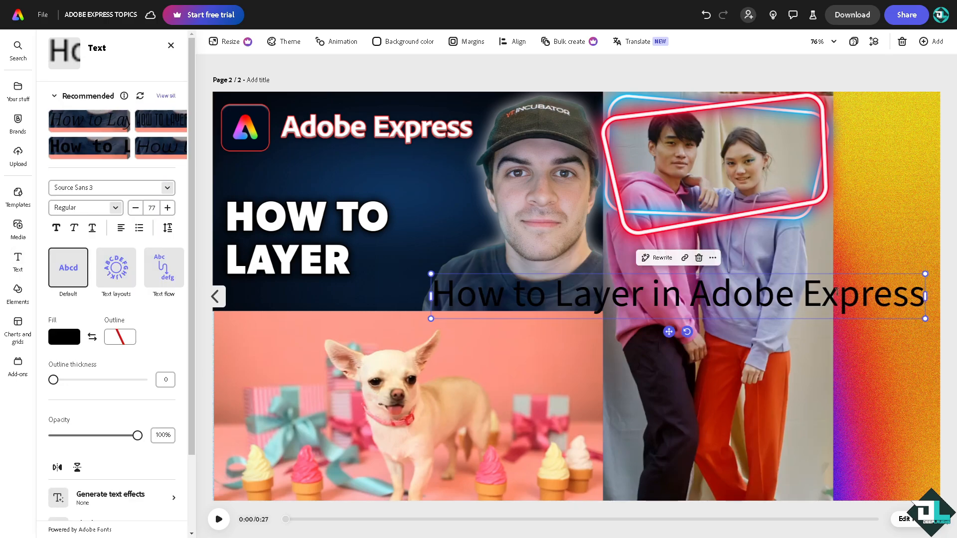
drag(522, 312, 394, 445)
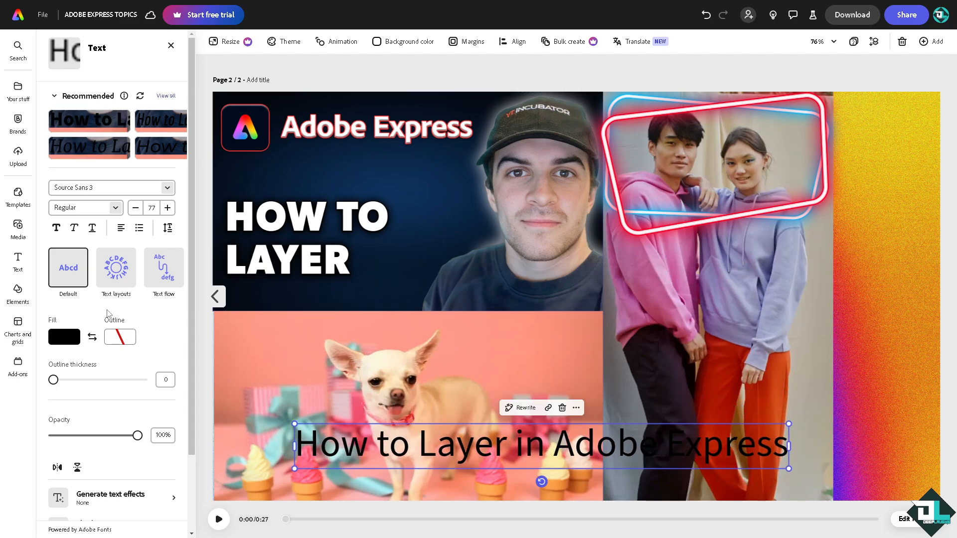
Give the new title text a white fill and a black outline with a thickness of 43.
click(54, 337)
click(123, 310)
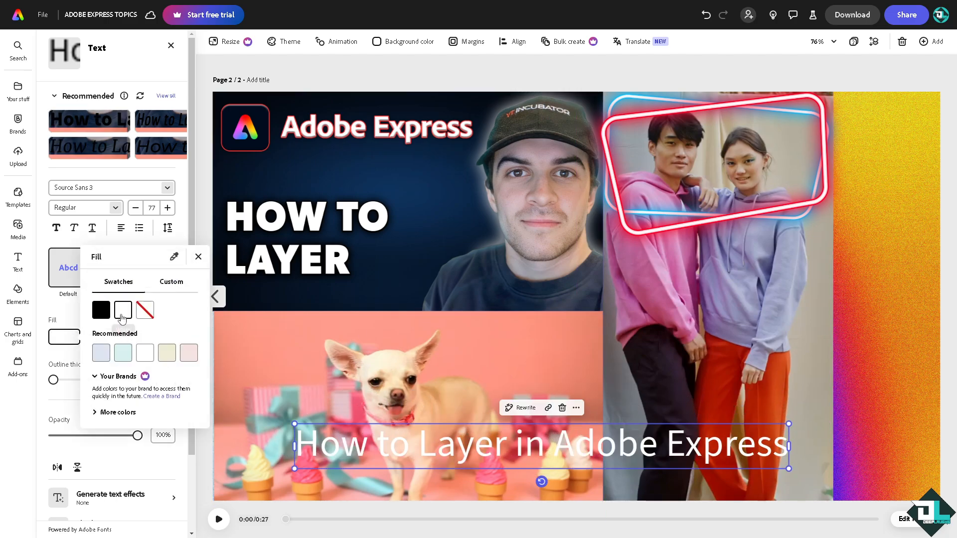
click(63, 308)
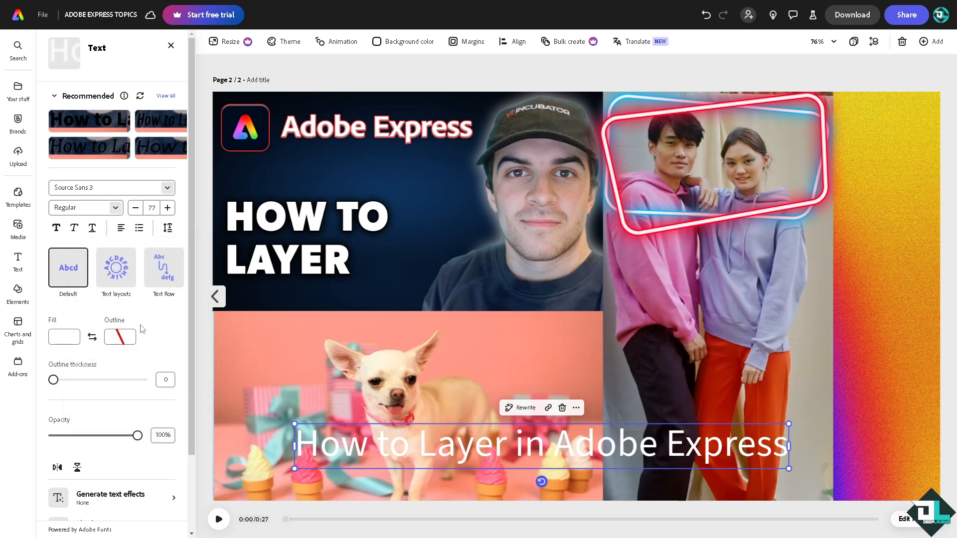
click(128, 342)
click(157, 310)
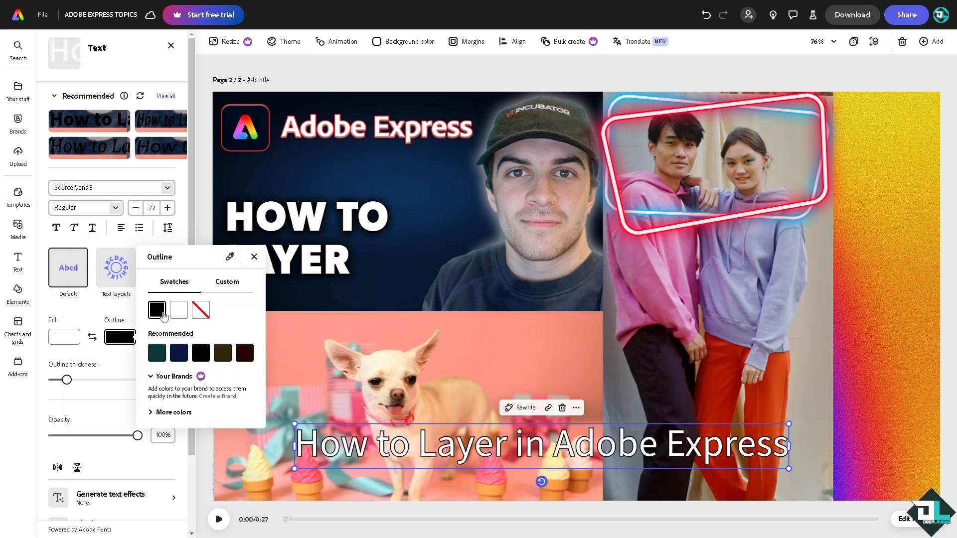
click(85, 380)
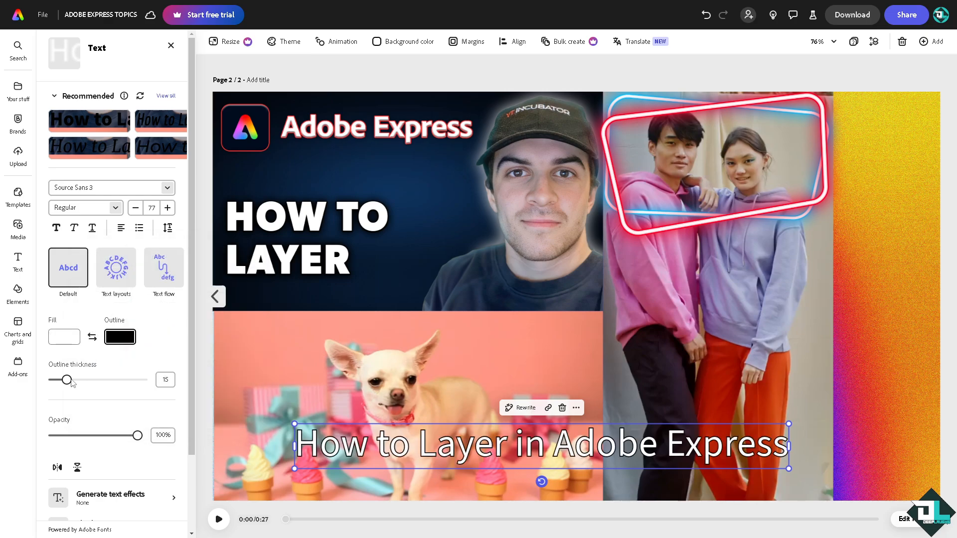
drag(67, 381, 91, 380)
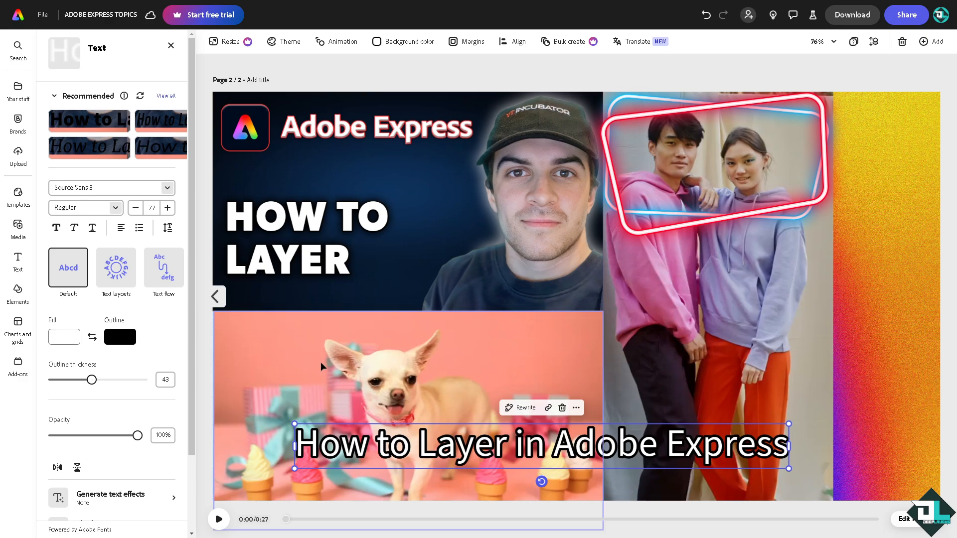
Apply the Flicker entrance animation to the thumbnail image and to the dog video.
click(301, 363)
click(345, 222)
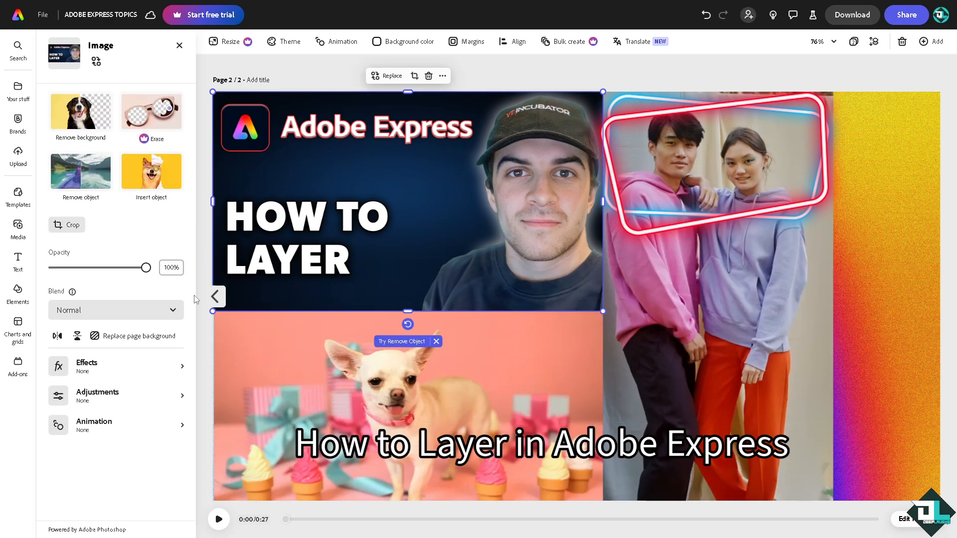
click(132, 425)
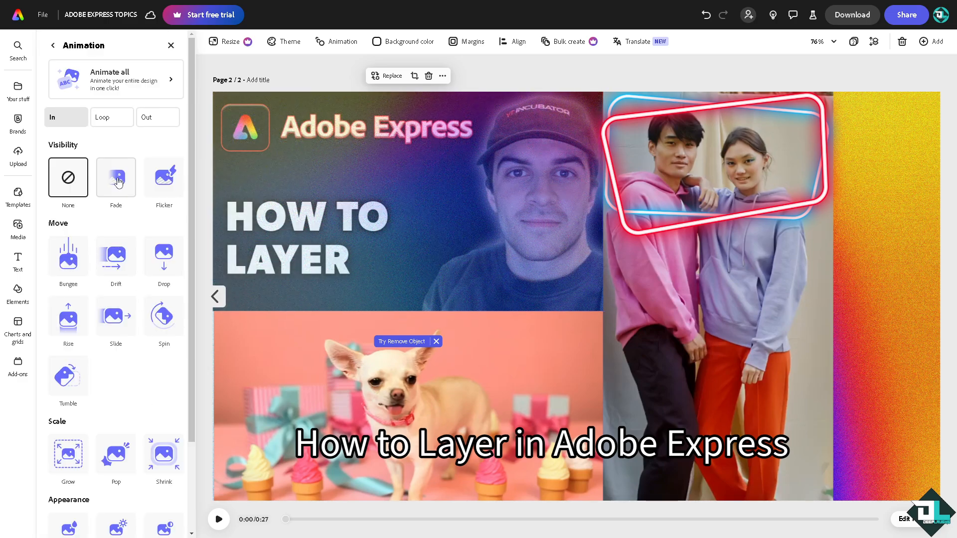
click(167, 182)
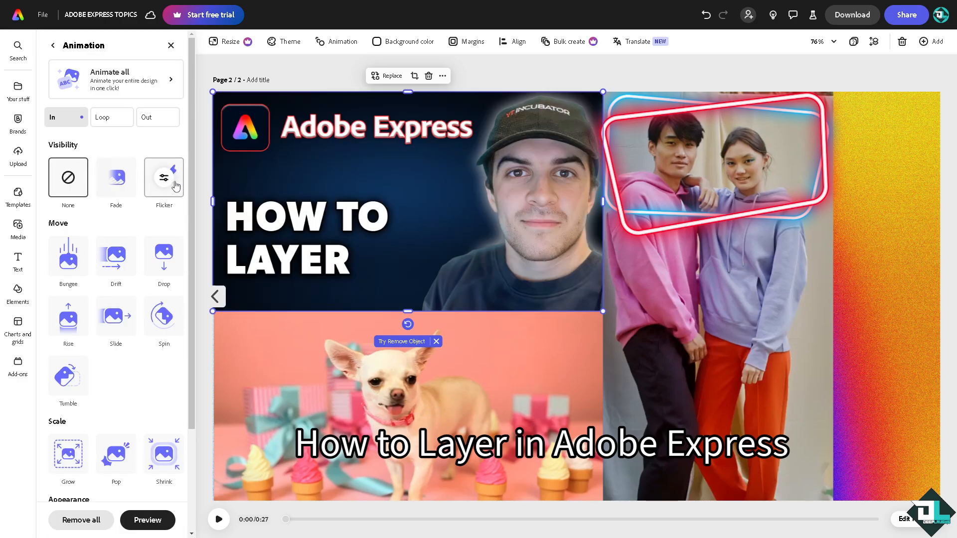
click(279, 356)
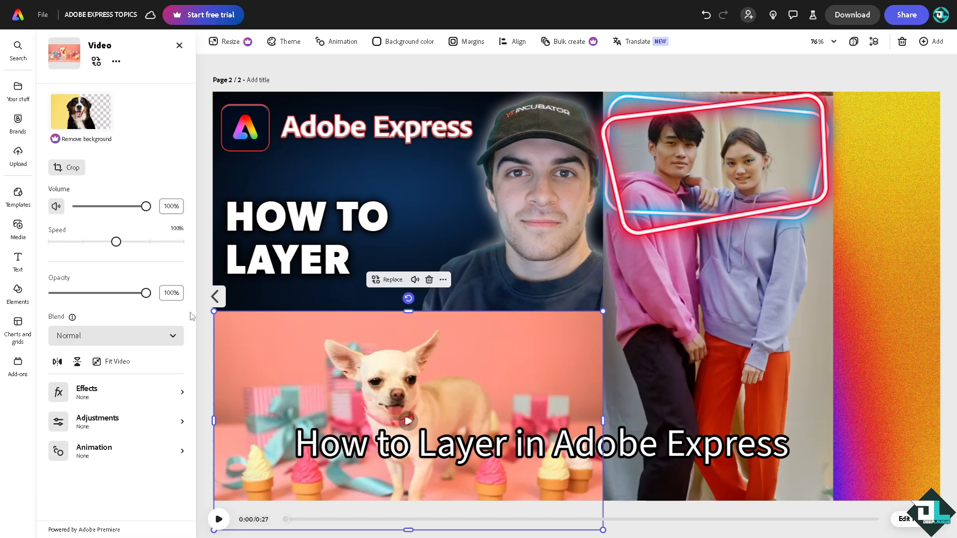
click(118, 450)
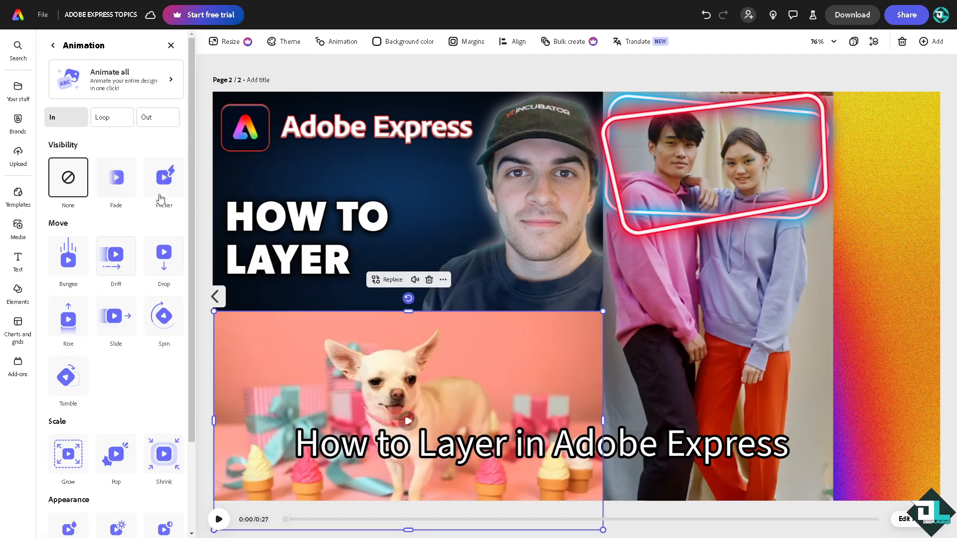
click(164, 178)
click(710, 318)
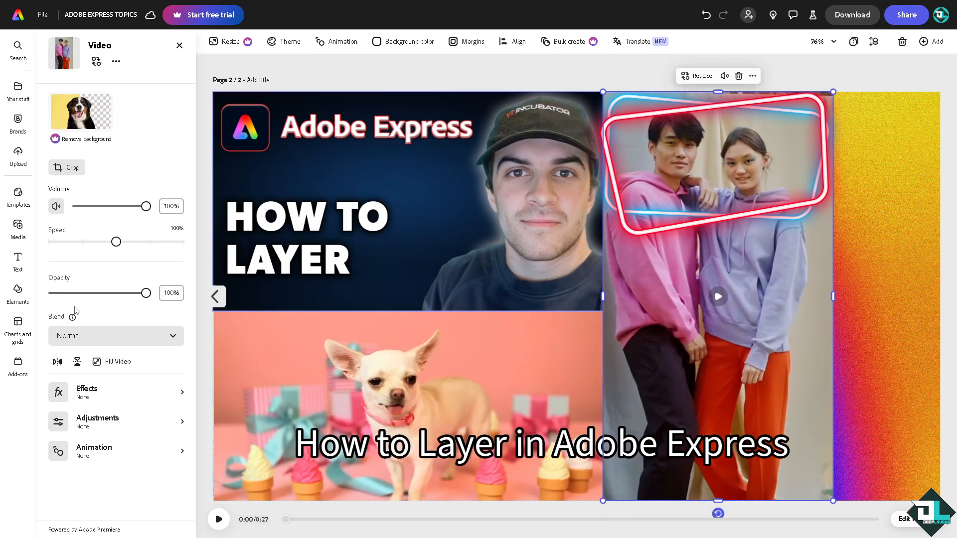
click(120, 445)
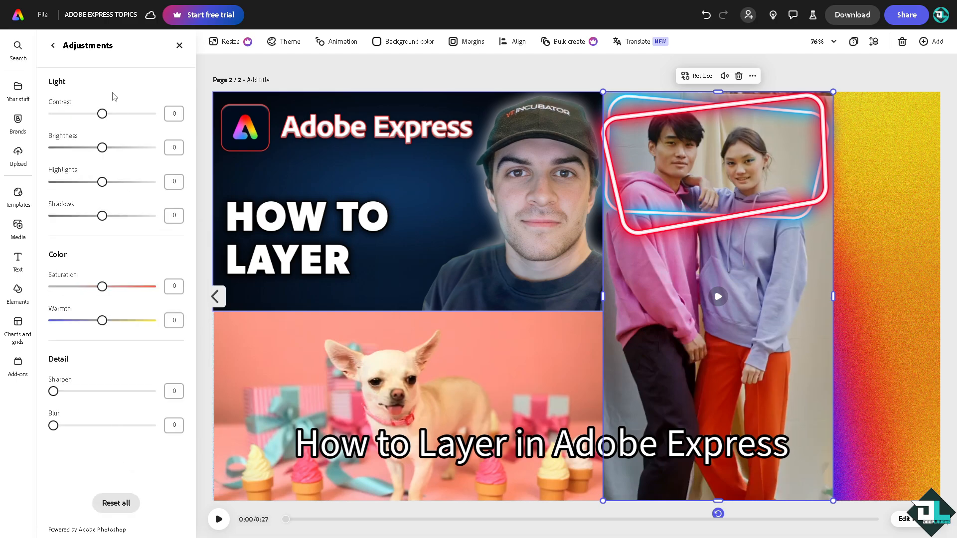
click(179, 46)
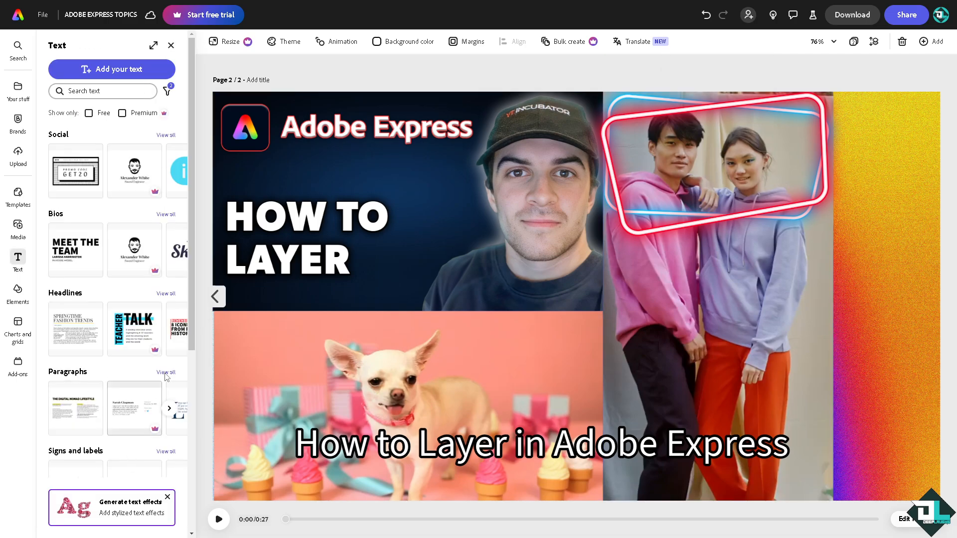
click(864, 262)
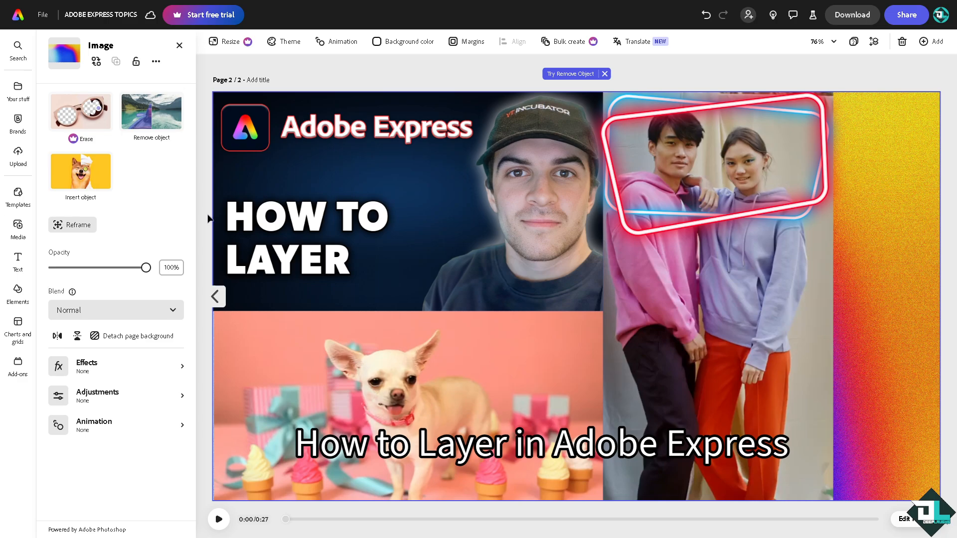
click(179, 46)
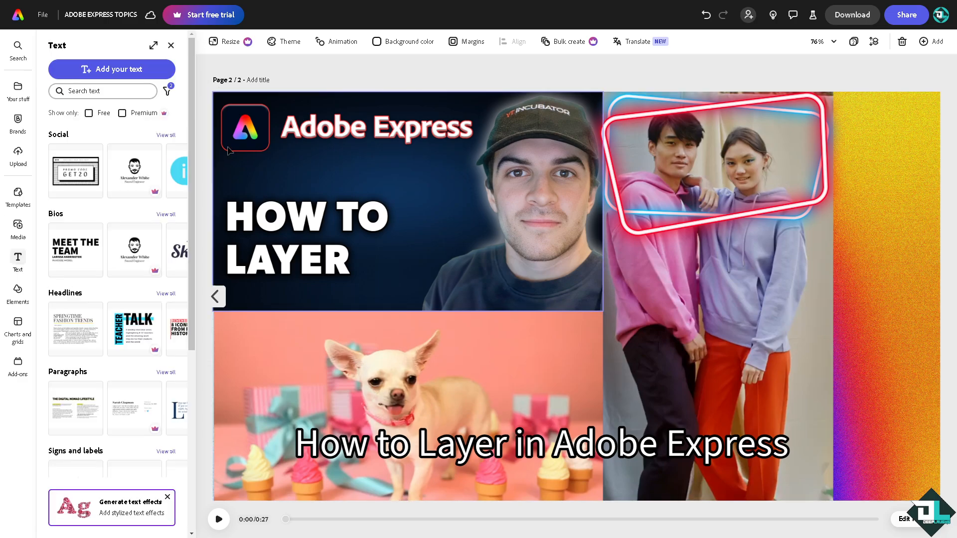
click(170, 45)
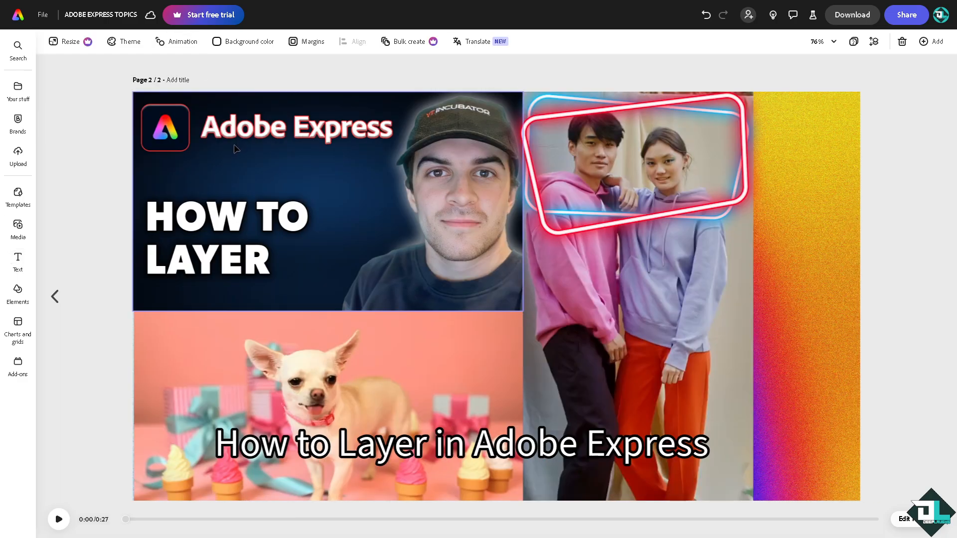
Examine the page elements one by one: the thumbnail, dog video, neon frame, couple video, title text and gradient background.
click(237, 149)
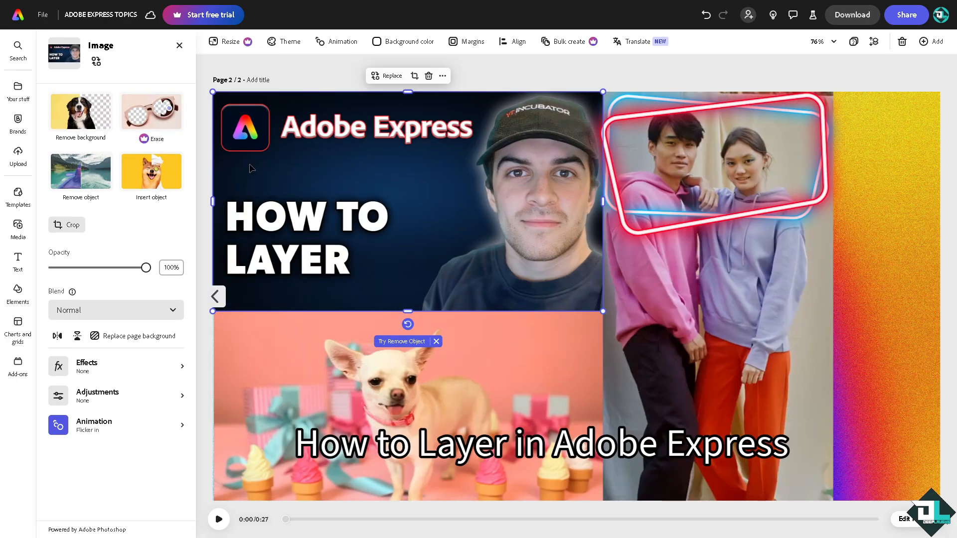
click(331, 352)
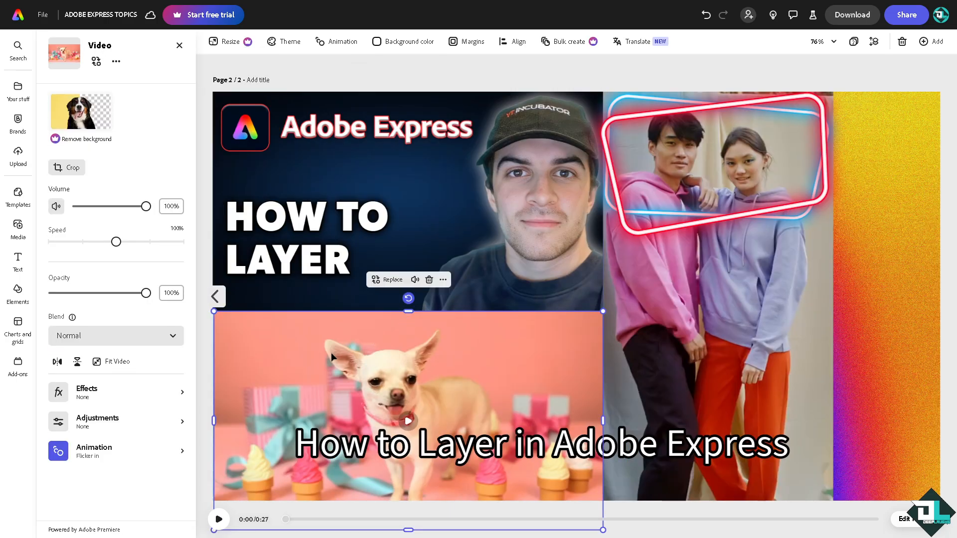
click(737, 169)
click(648, 307)
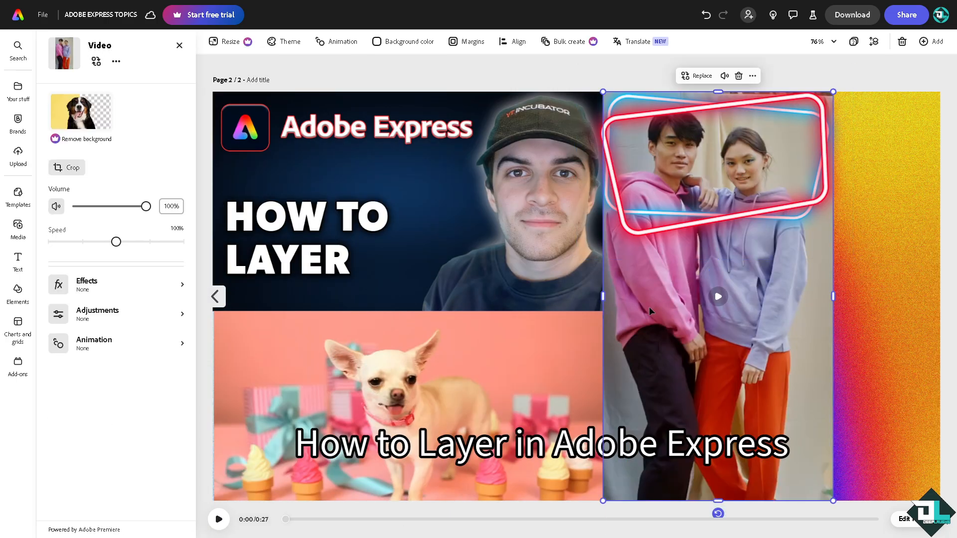
click(537, 452)
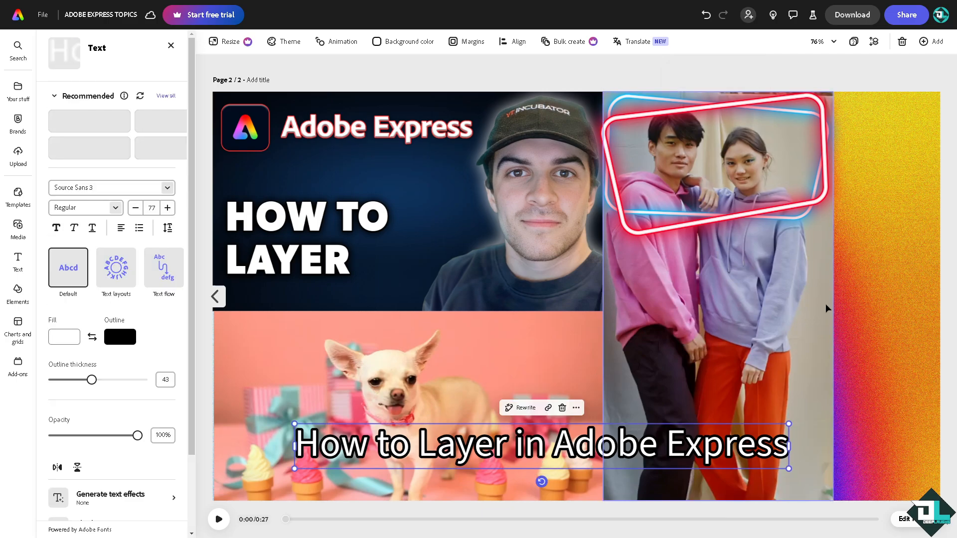
click(891, 248)
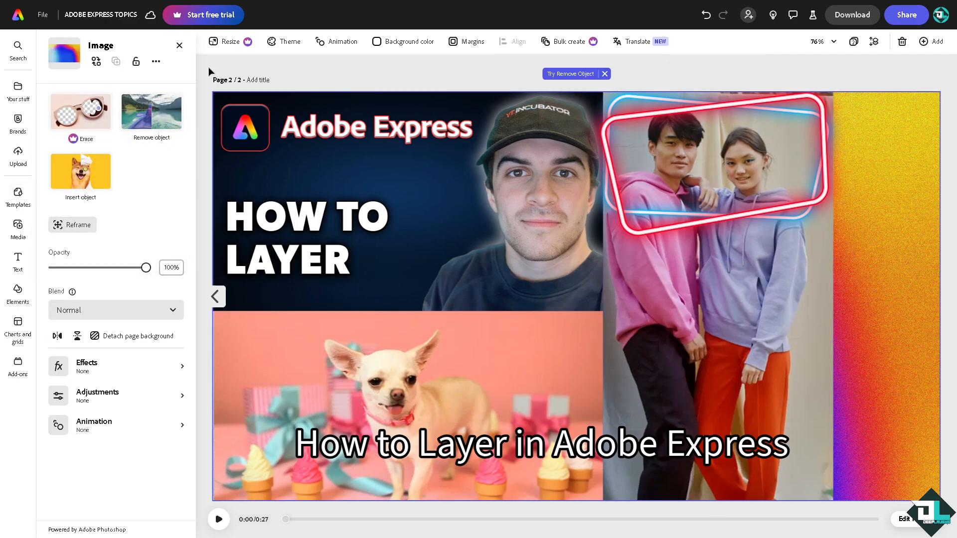
click(179, 46)
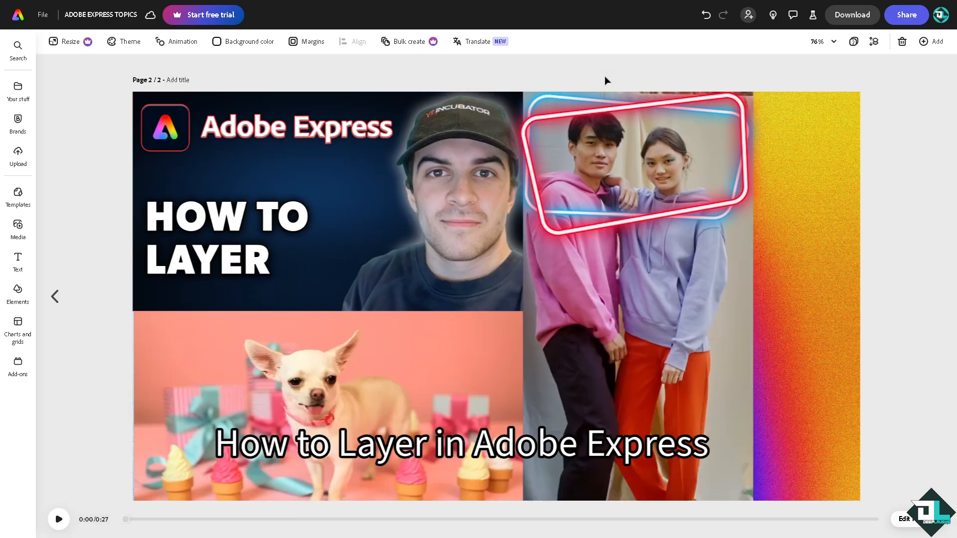
Show the layer stack and examine each layer in order, from the title text down to the gradient background.
click(874, 42)
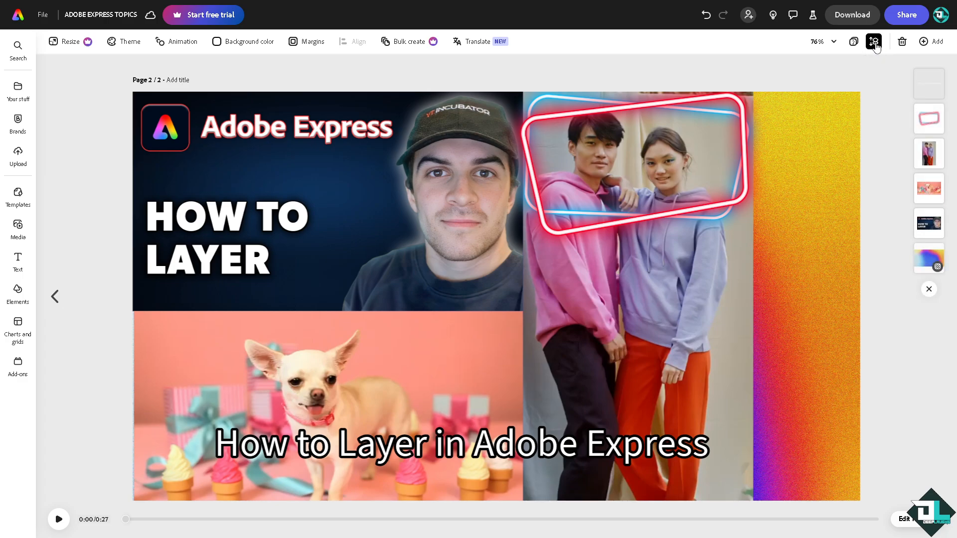
click(930, 81)
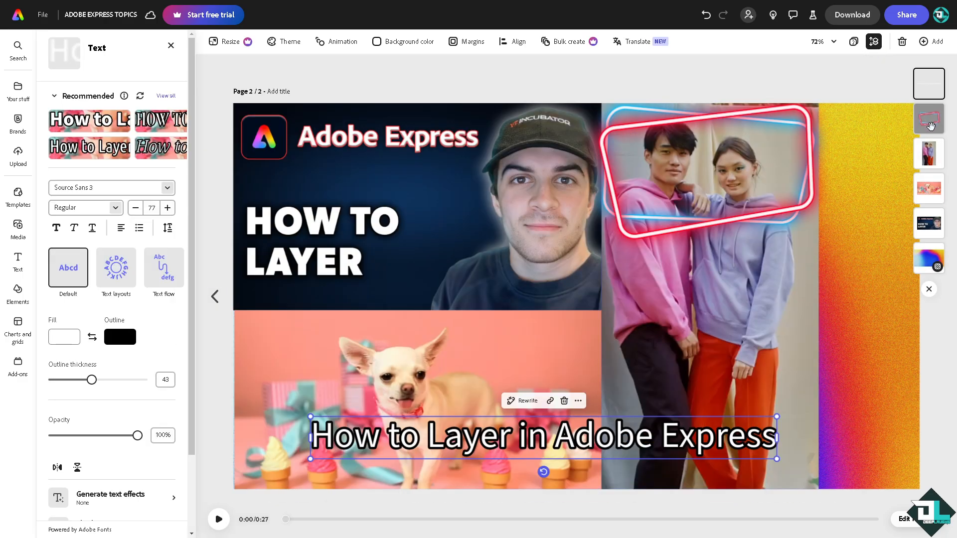
click(930, 119)
click(928, 154)
click(929, 188)
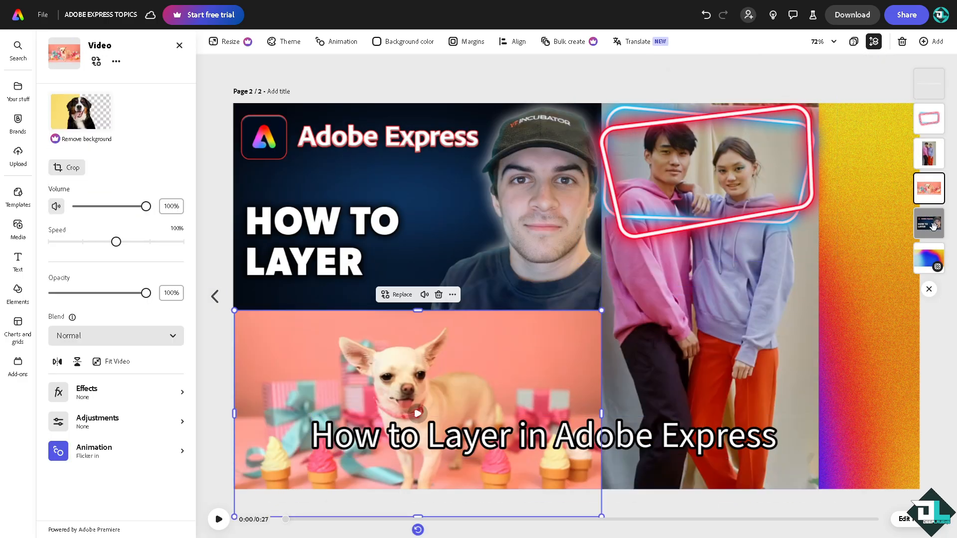
click(932, 224)
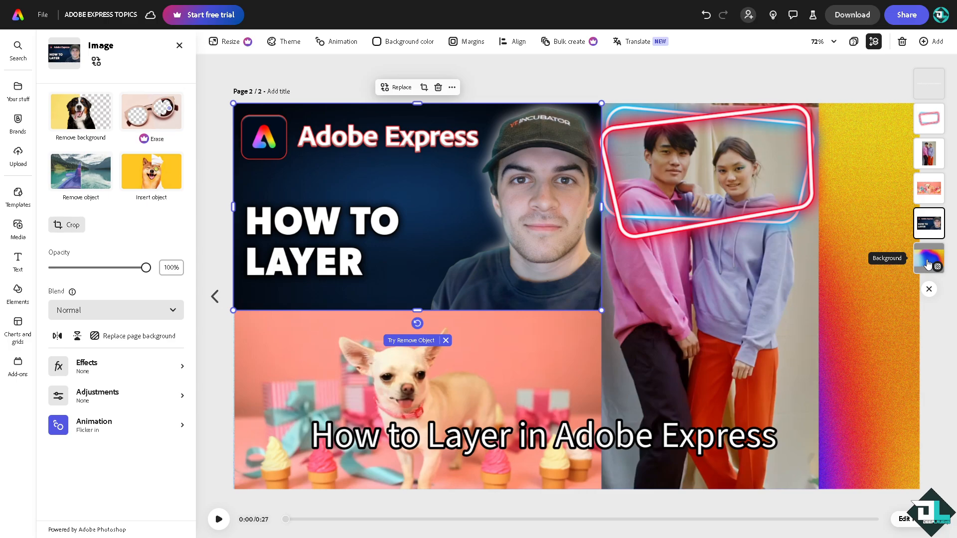
click(927, 263)
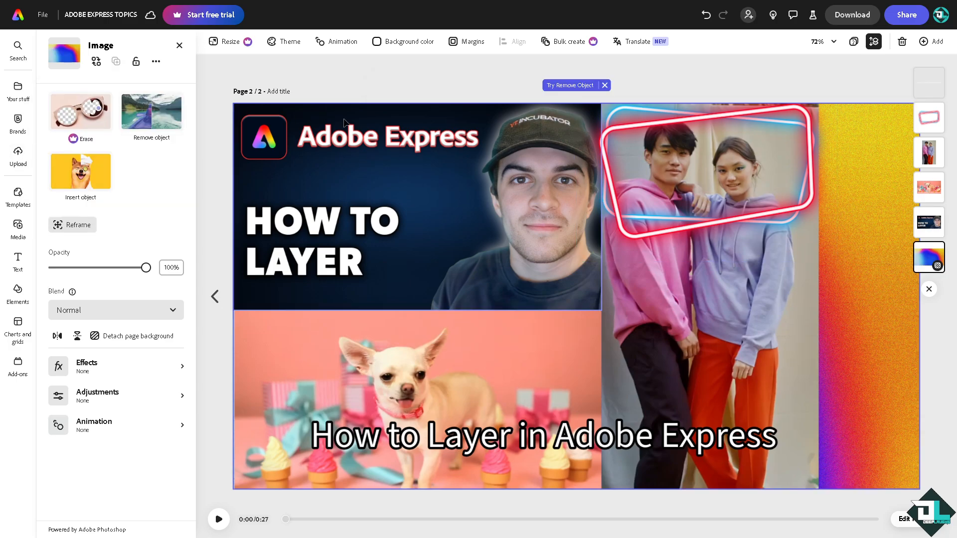
click(180, 46)
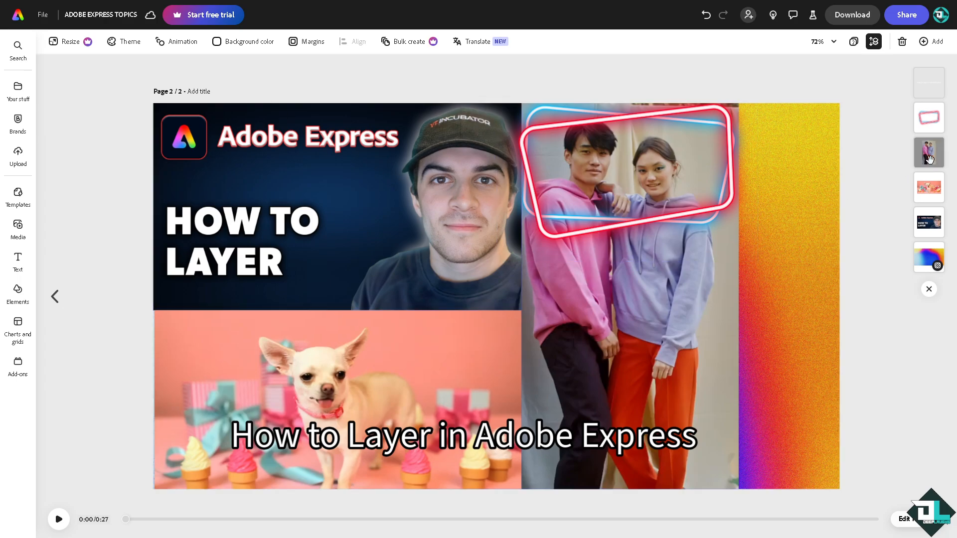
Reorder the layers so the dog video sits above the couple video and the neon frame lies directly above the gradient background.
drag(935, 194, 936, 113)
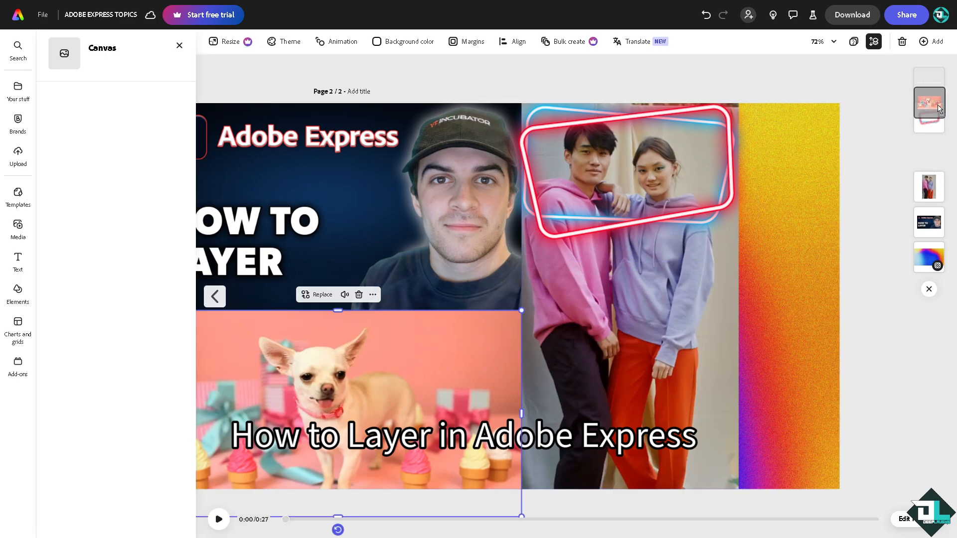
drag(938, 161, 937, 110)
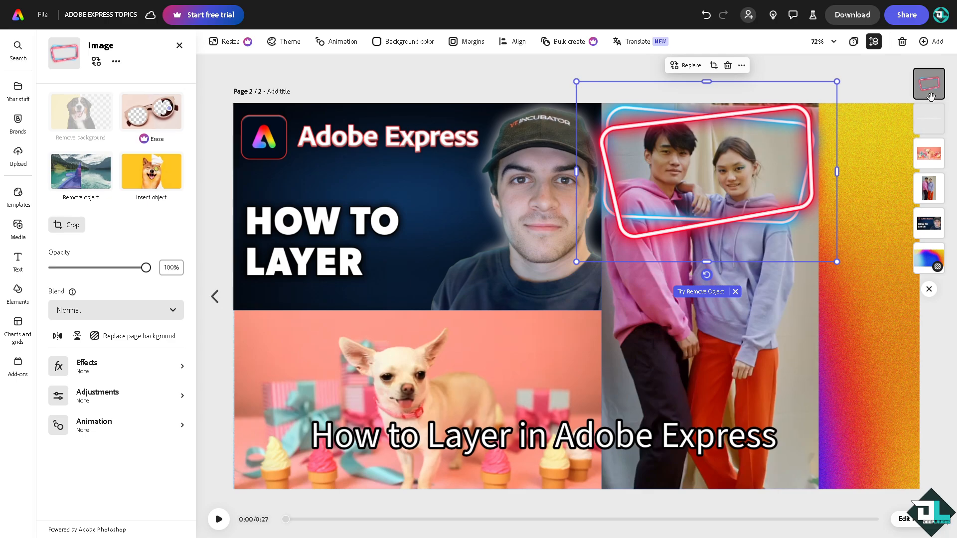
drag(930, 88, 929, 222)
click(436, 182)
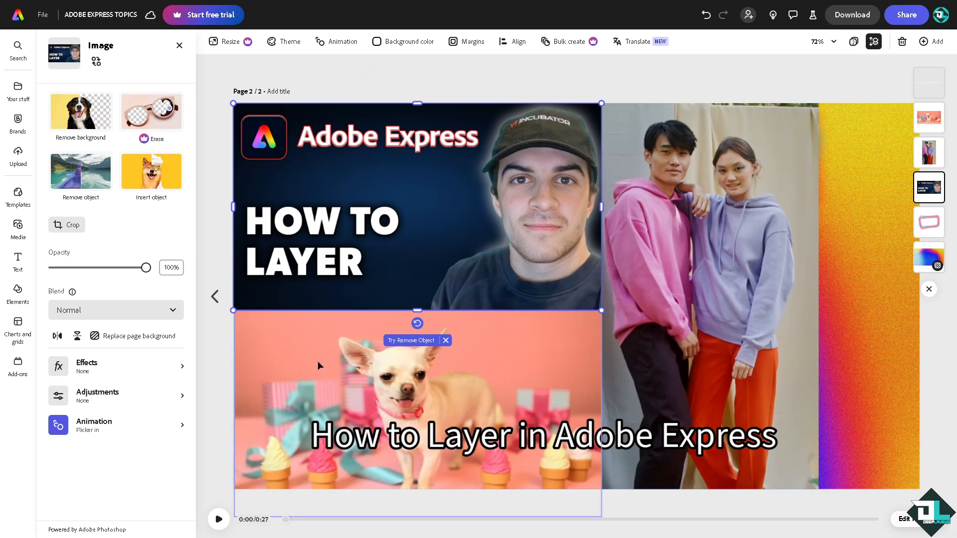
shift+click(378, 366)
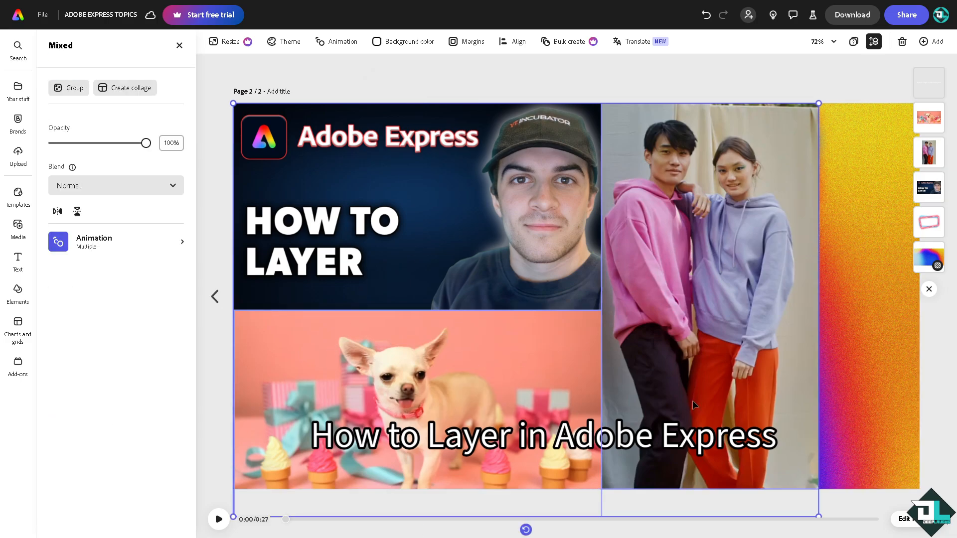
shift+click(646, 444)
click(647, 444)
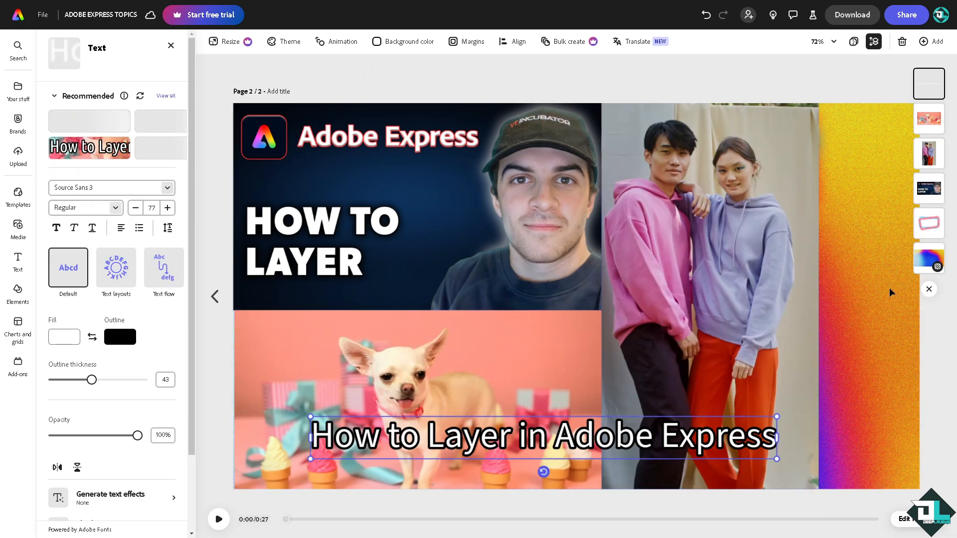
click(842, 317)
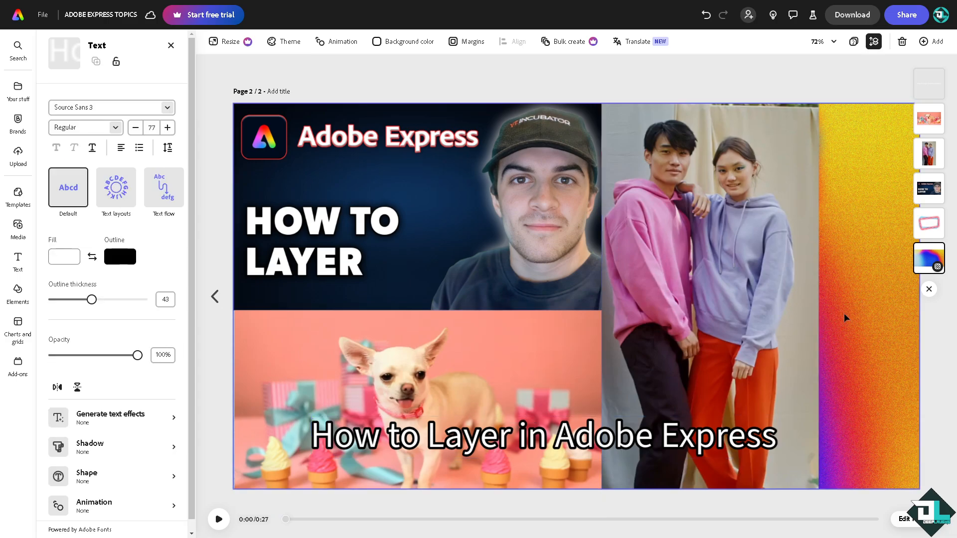
click(778, 298)
shift+click(528, 269)
shift+click(454, 399)
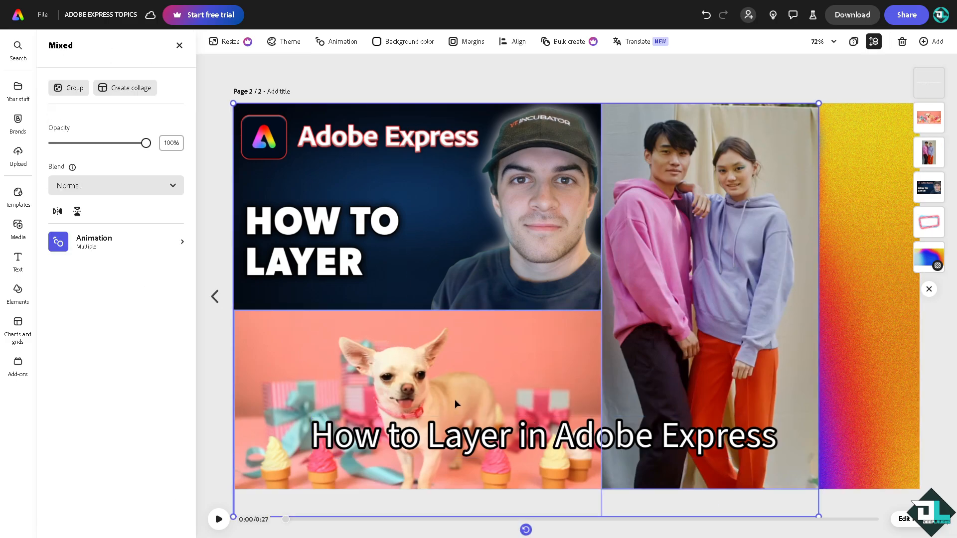
click(459, 437)
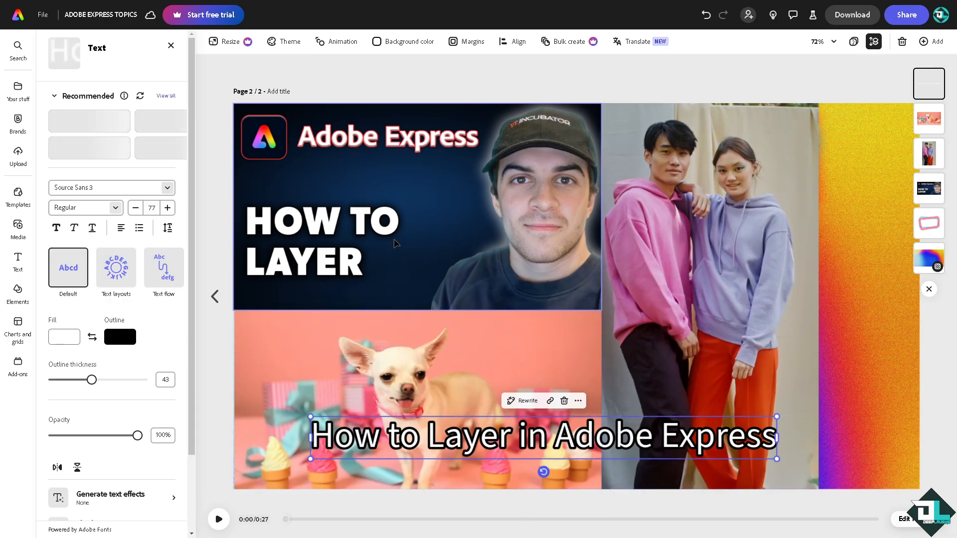
Group the dog video, the thumbnail image and the couple video into a single layer.
click(516, 383)
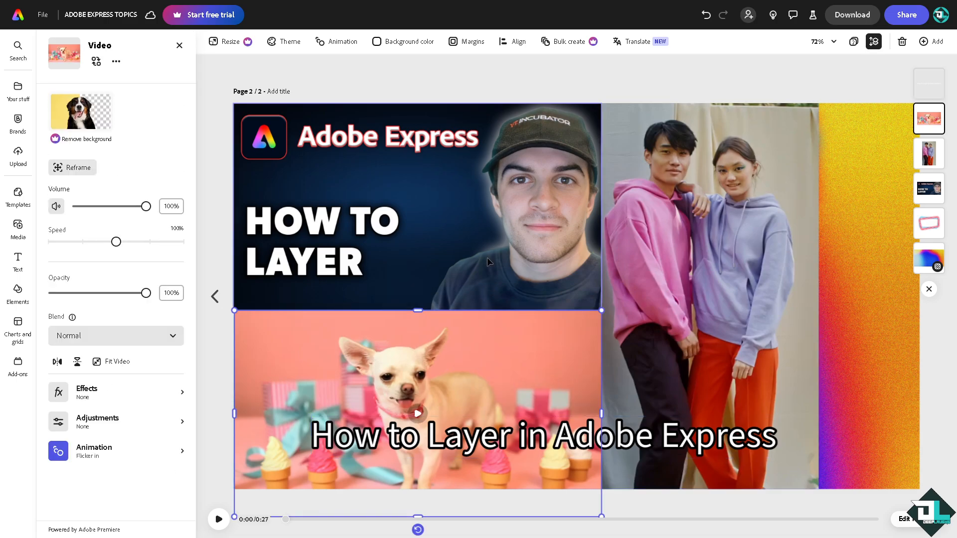
shift+click(487, 257)
shift+click(648, 259)
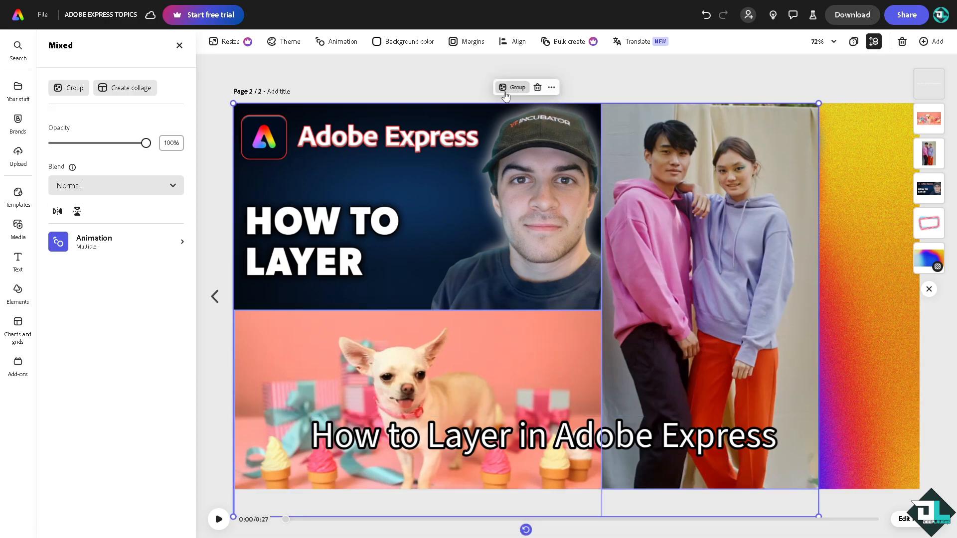
click(514, 88)
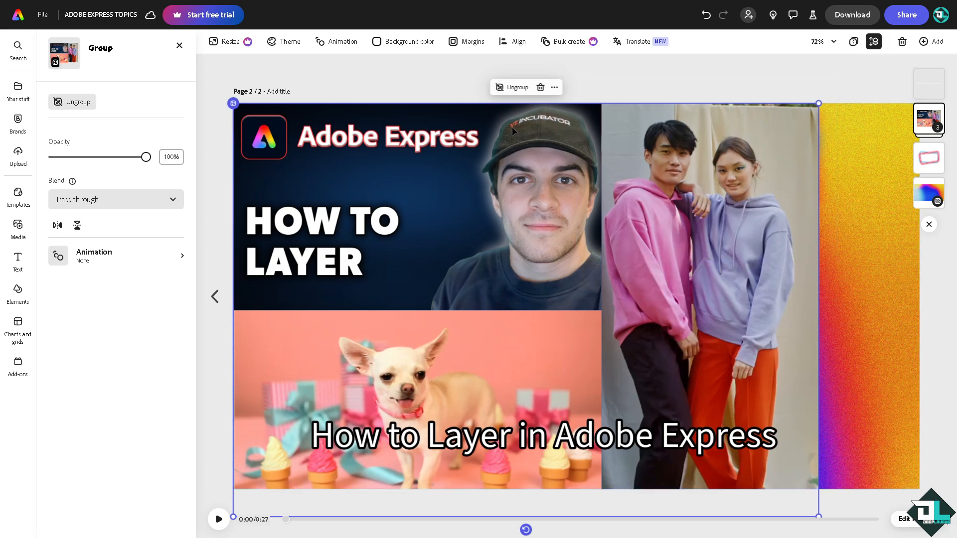
Play the page to preview the grouped layers, and close the group's settings.
click(219, 519)
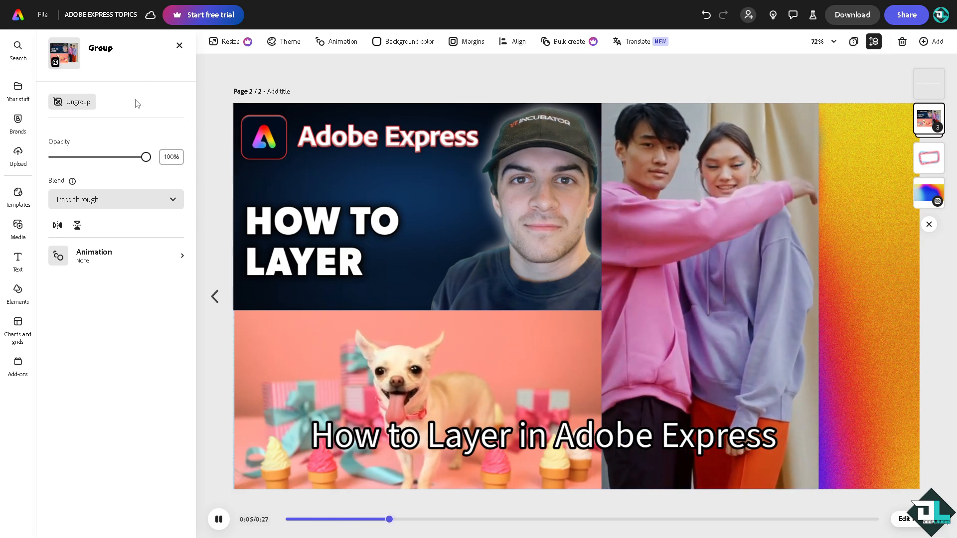
click(182, 49)
click(180, 46)
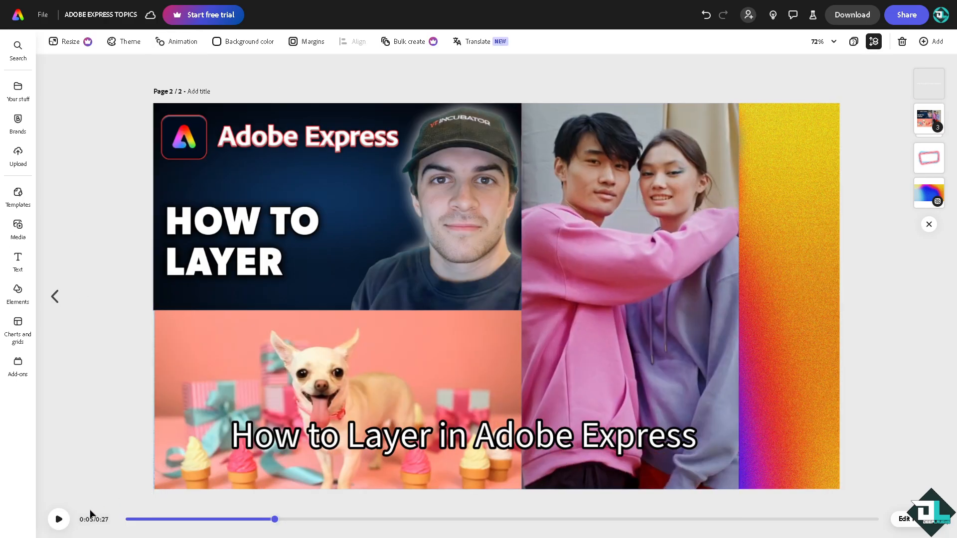